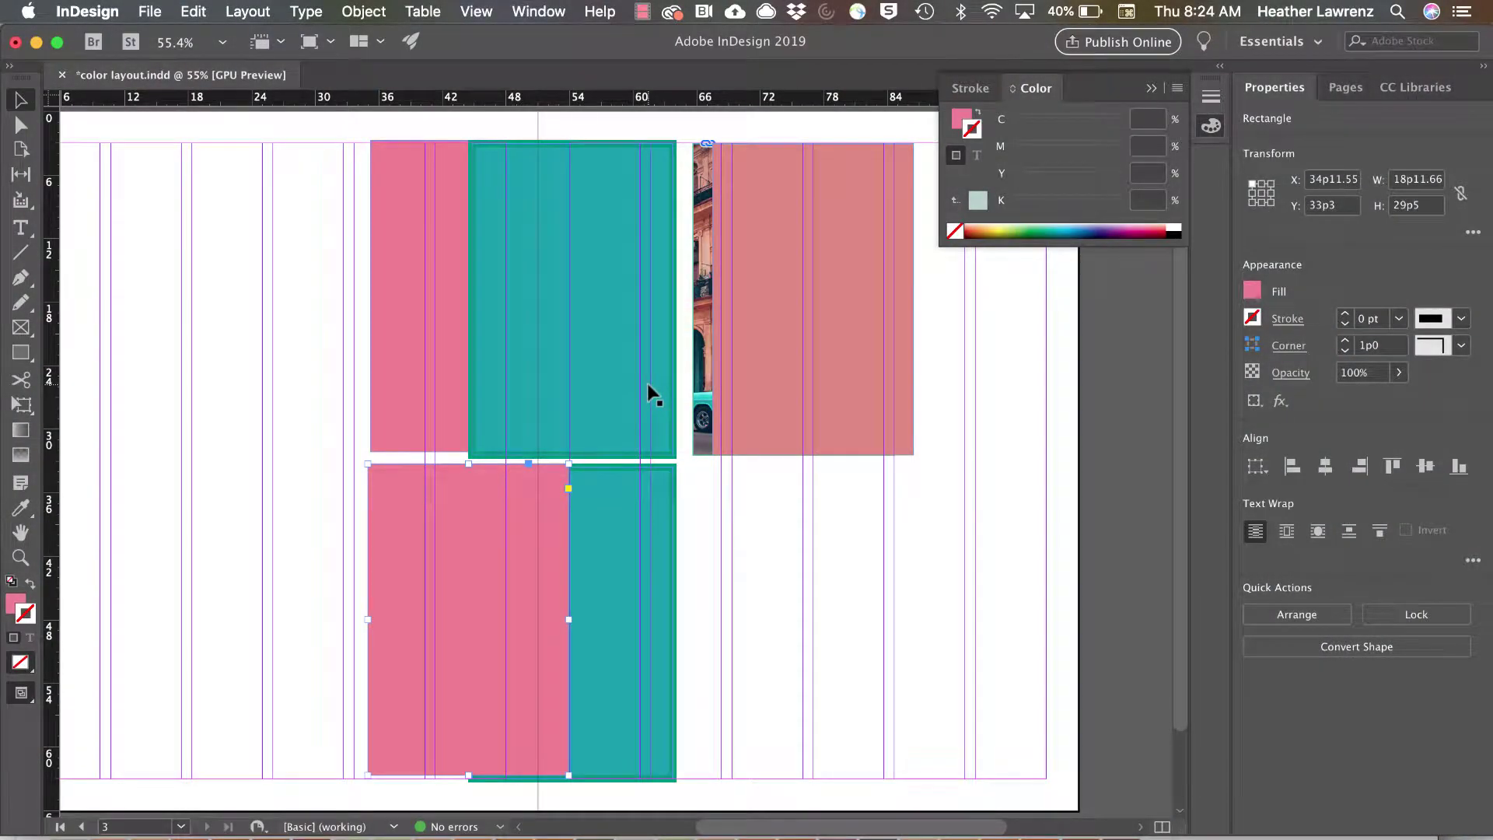
Open the Effects panel from the Window menu, showing the pink rectangle at Normal, 100% opacity
left_click(523, 10)
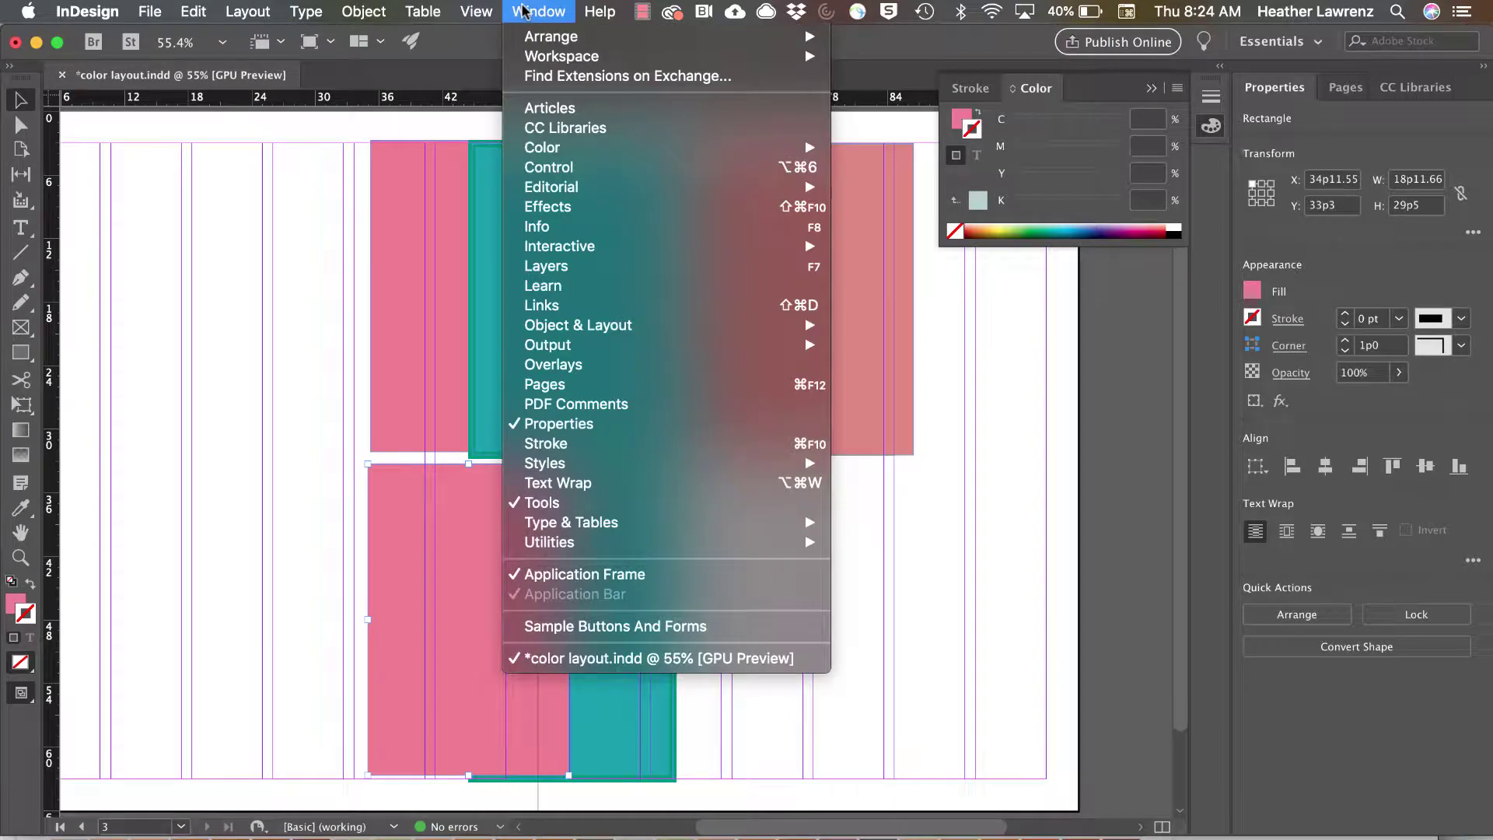
left_click(555, 207)
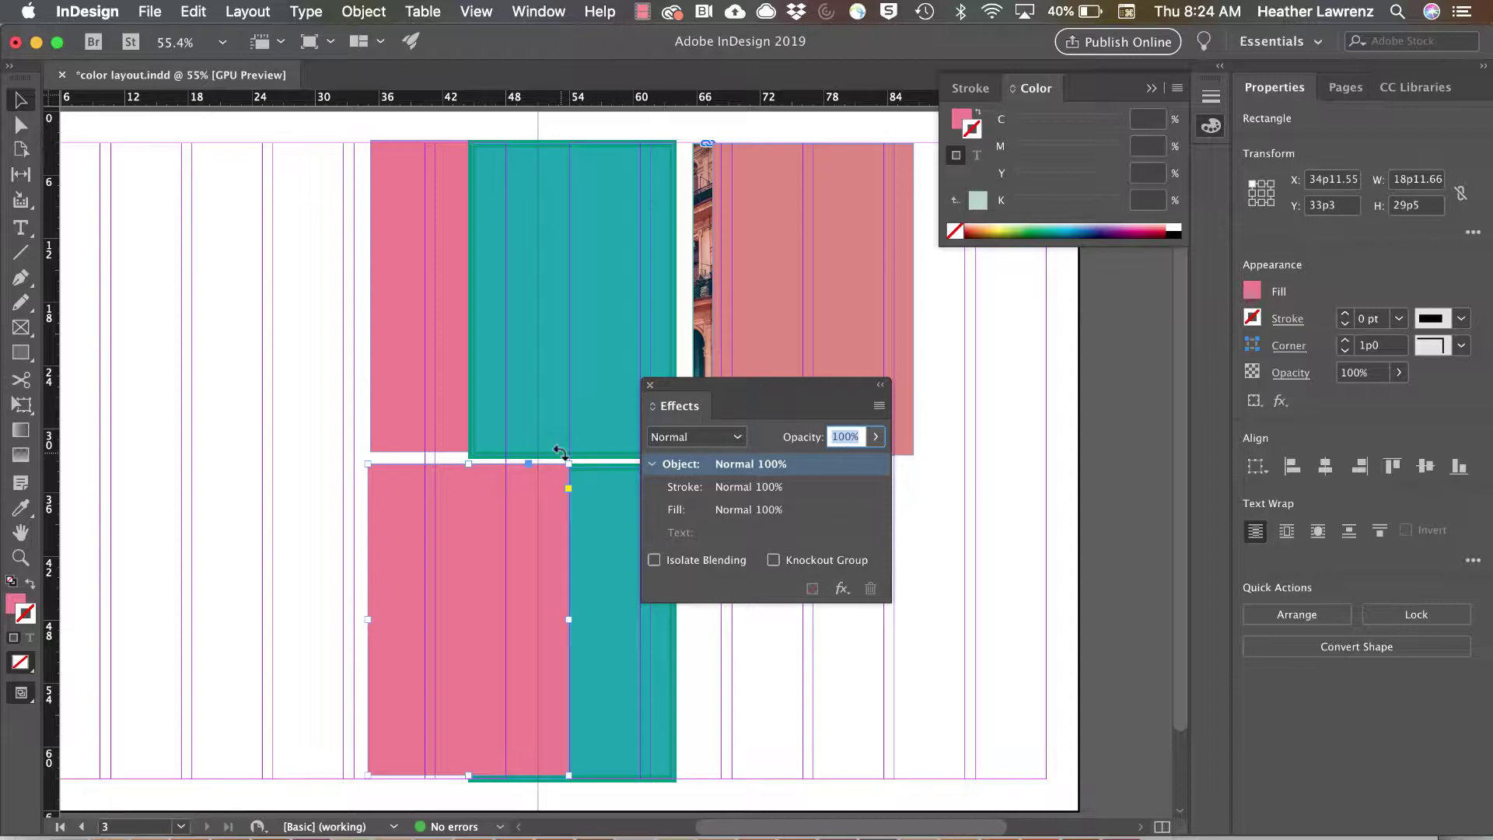
left_click(535, 368)
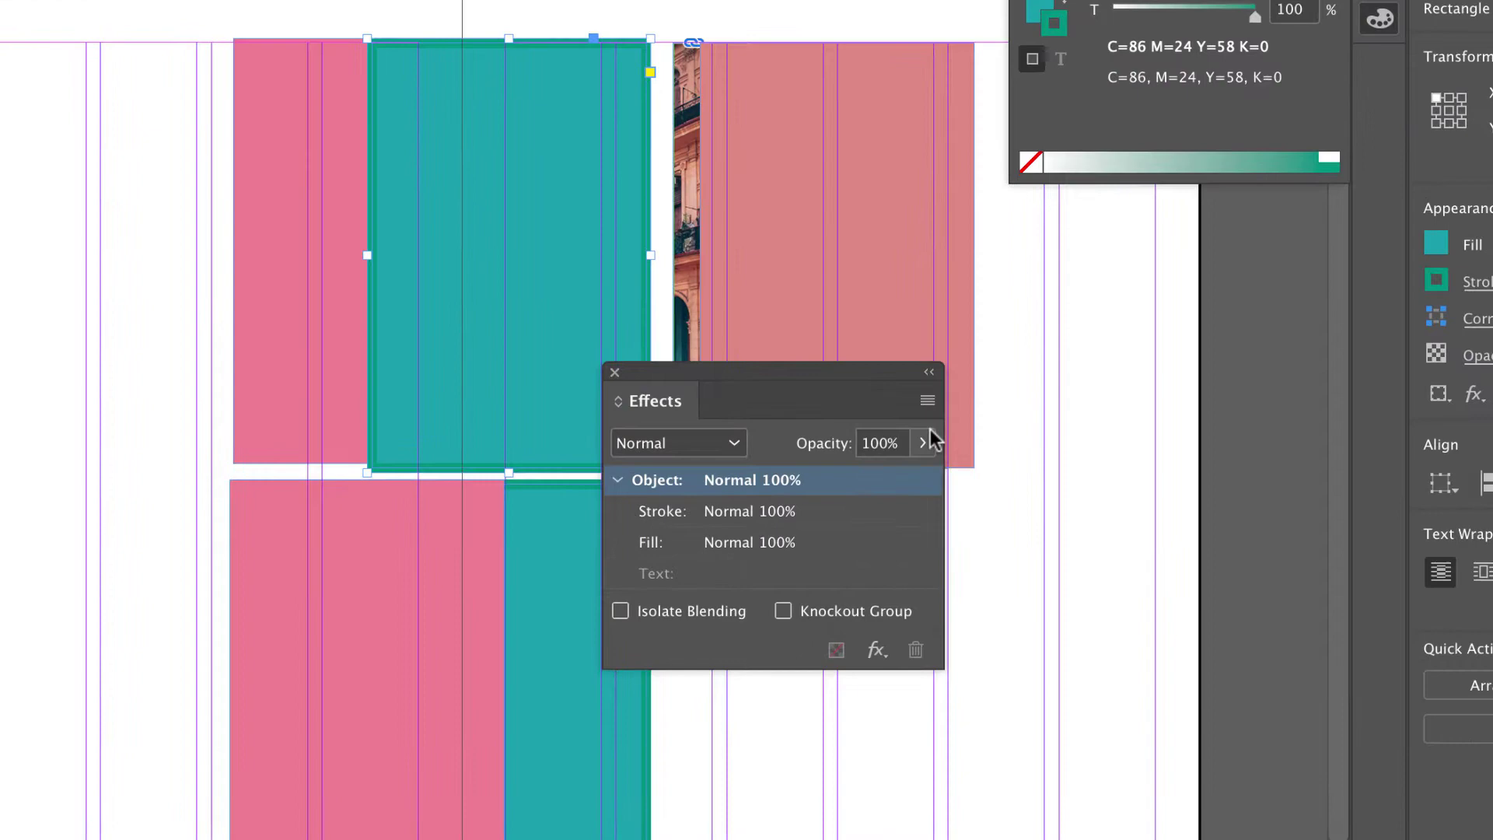
left_click(876, 436)
left_click_drag(941, 479, 853, 480)
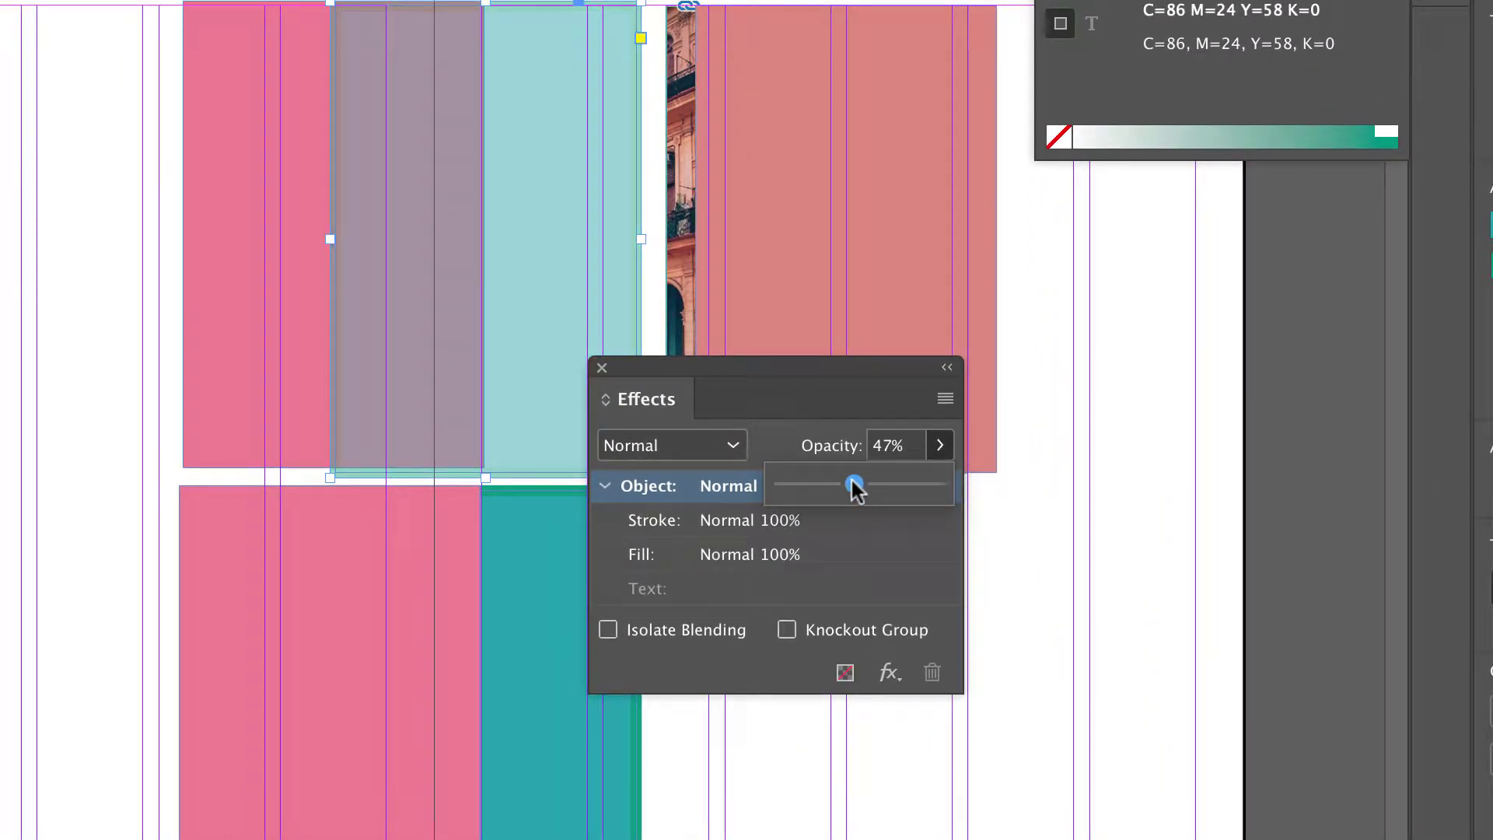
left_click(532, 693)
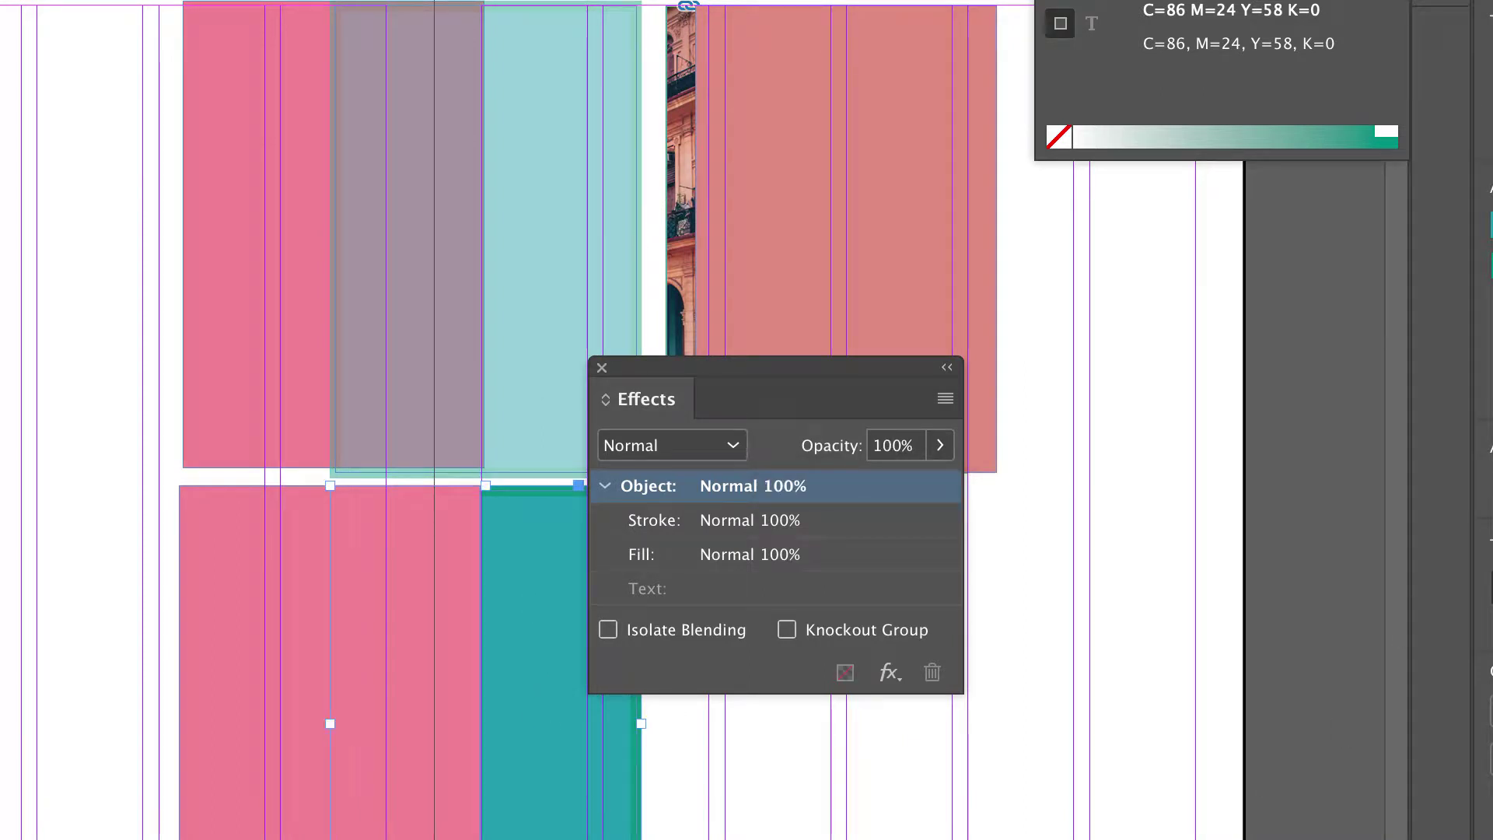
key("F5")
left_click(1440, 379)
left_click_drag(1444, 418, 1351, 418)
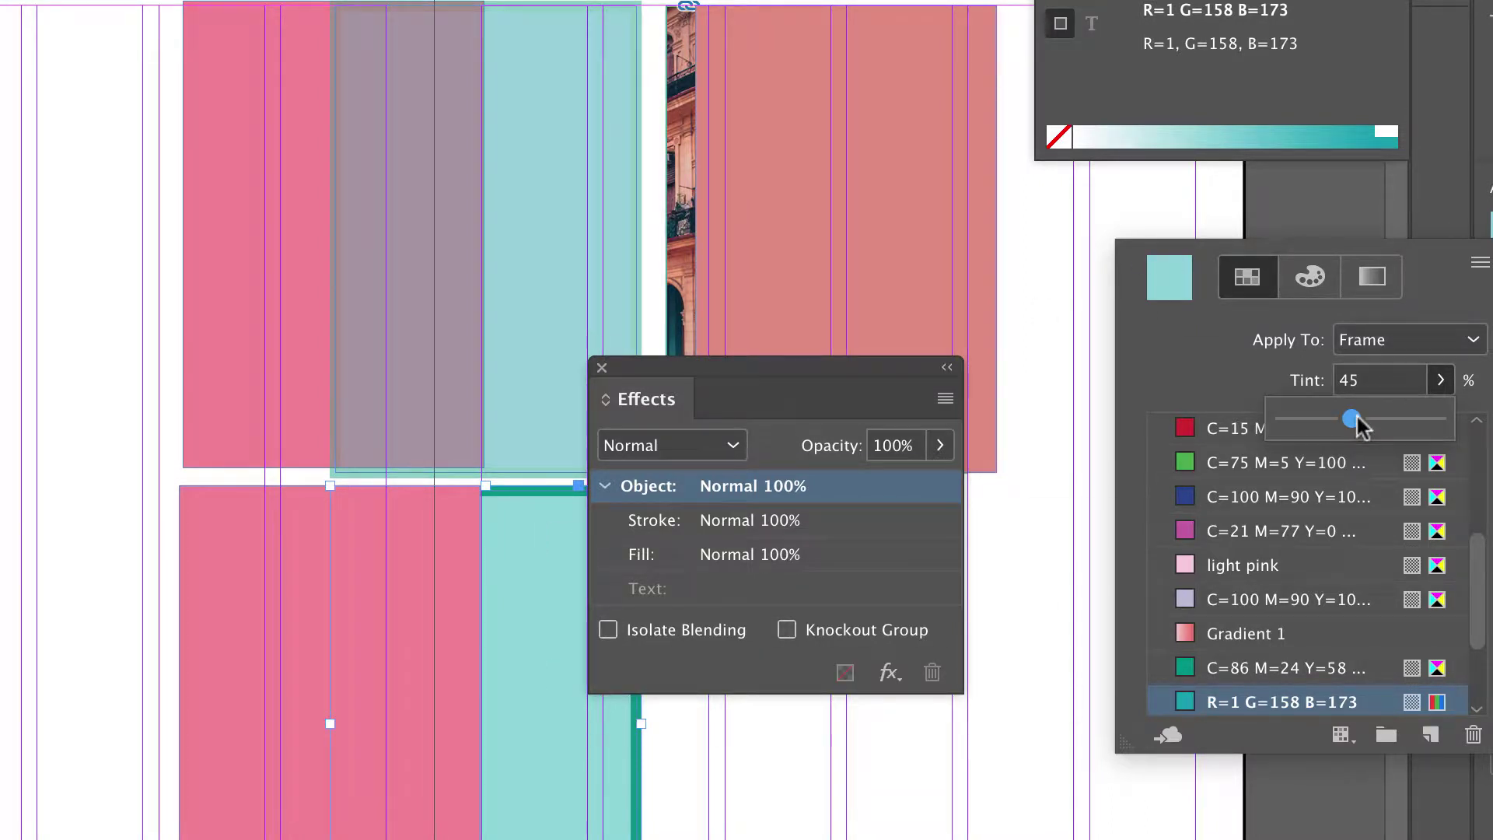
left_click_drag(1356, 416, 1477, 426)
key("F5")
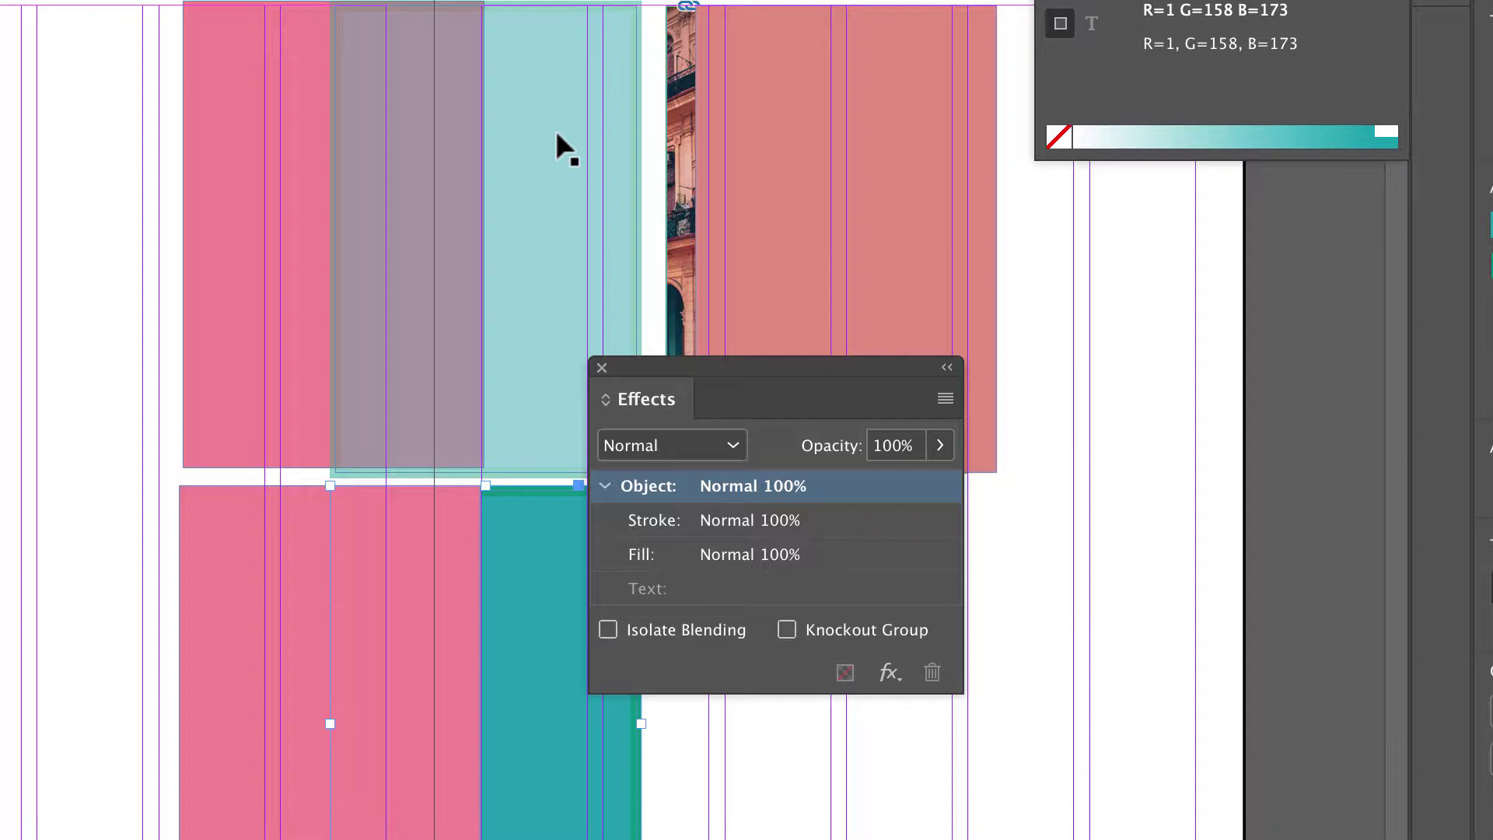
left_click(554, 127)
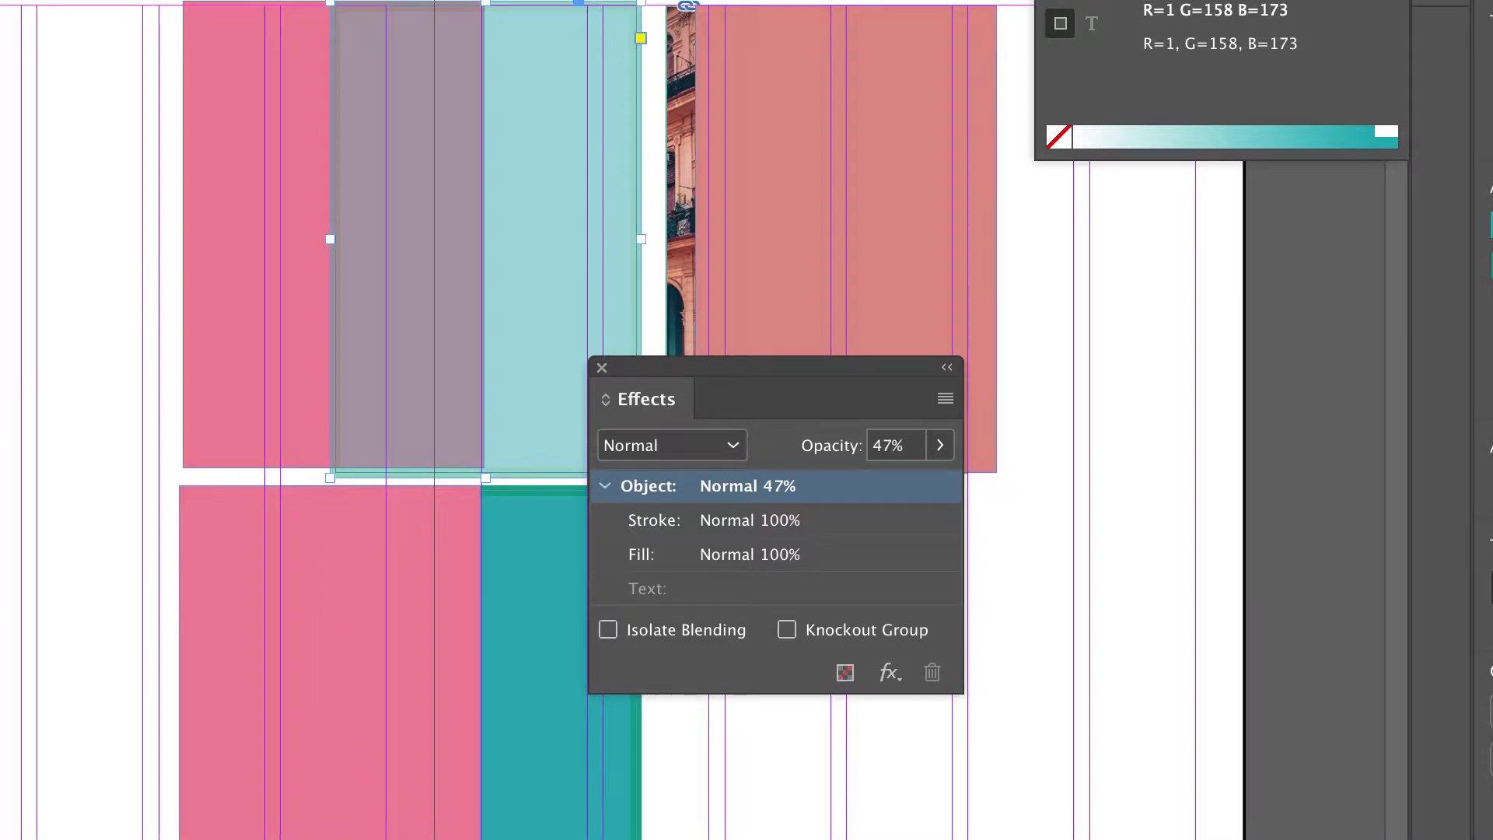
left_click_drag(940, 445, 942, 484)
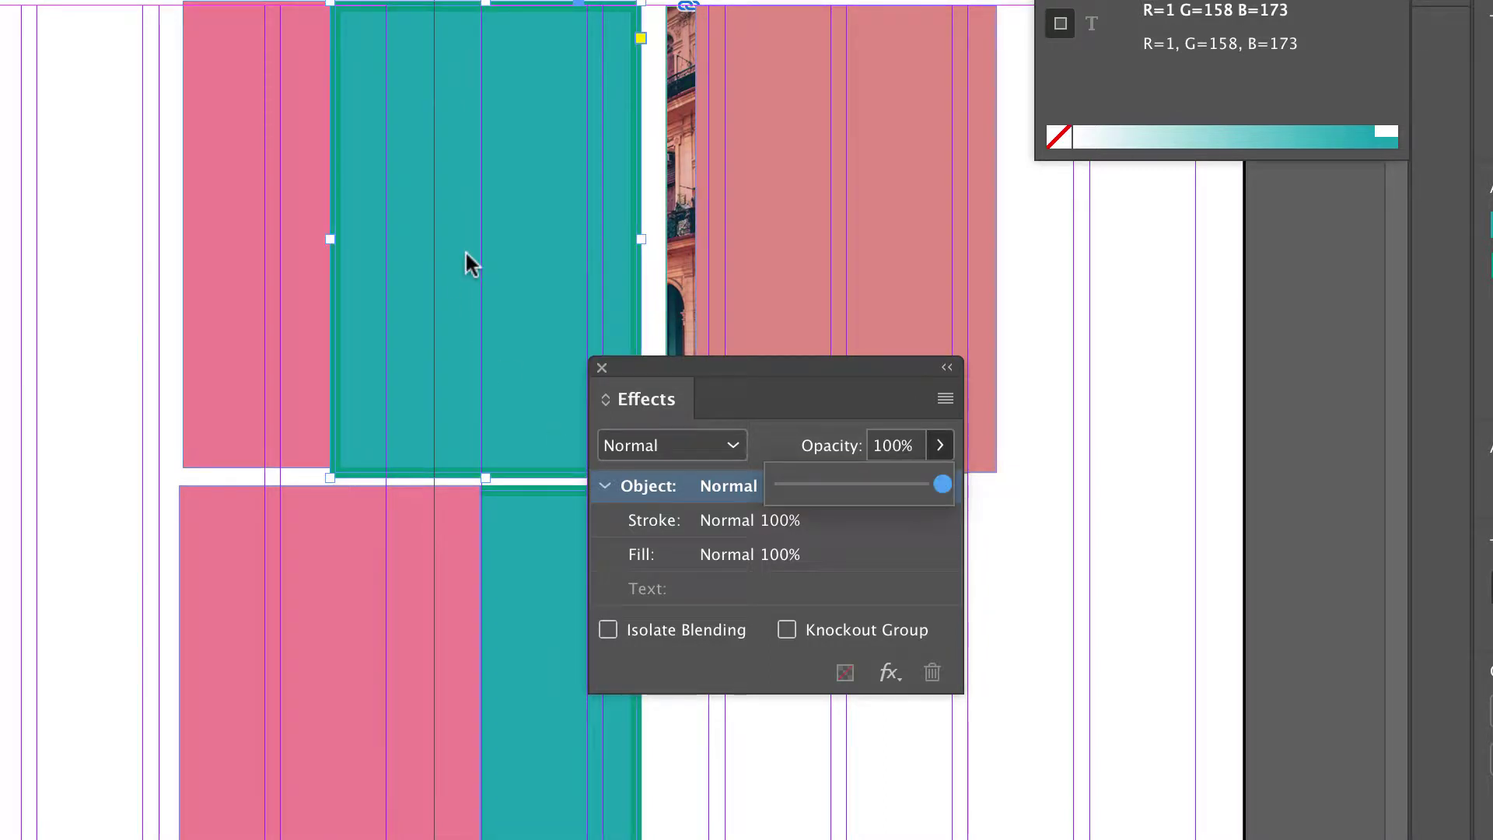
left_click(653, 527)
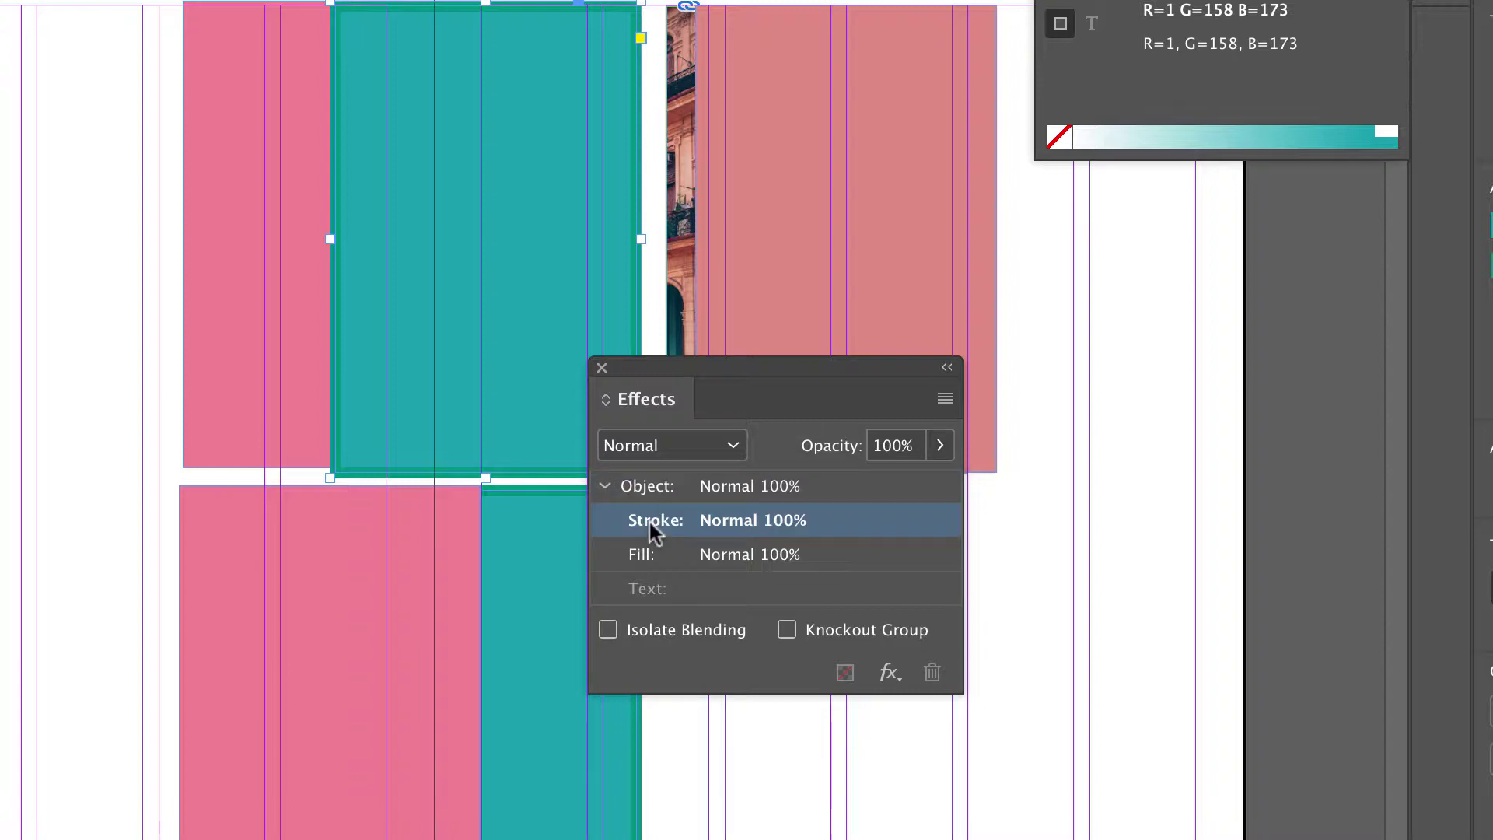
left_click(639, 553)
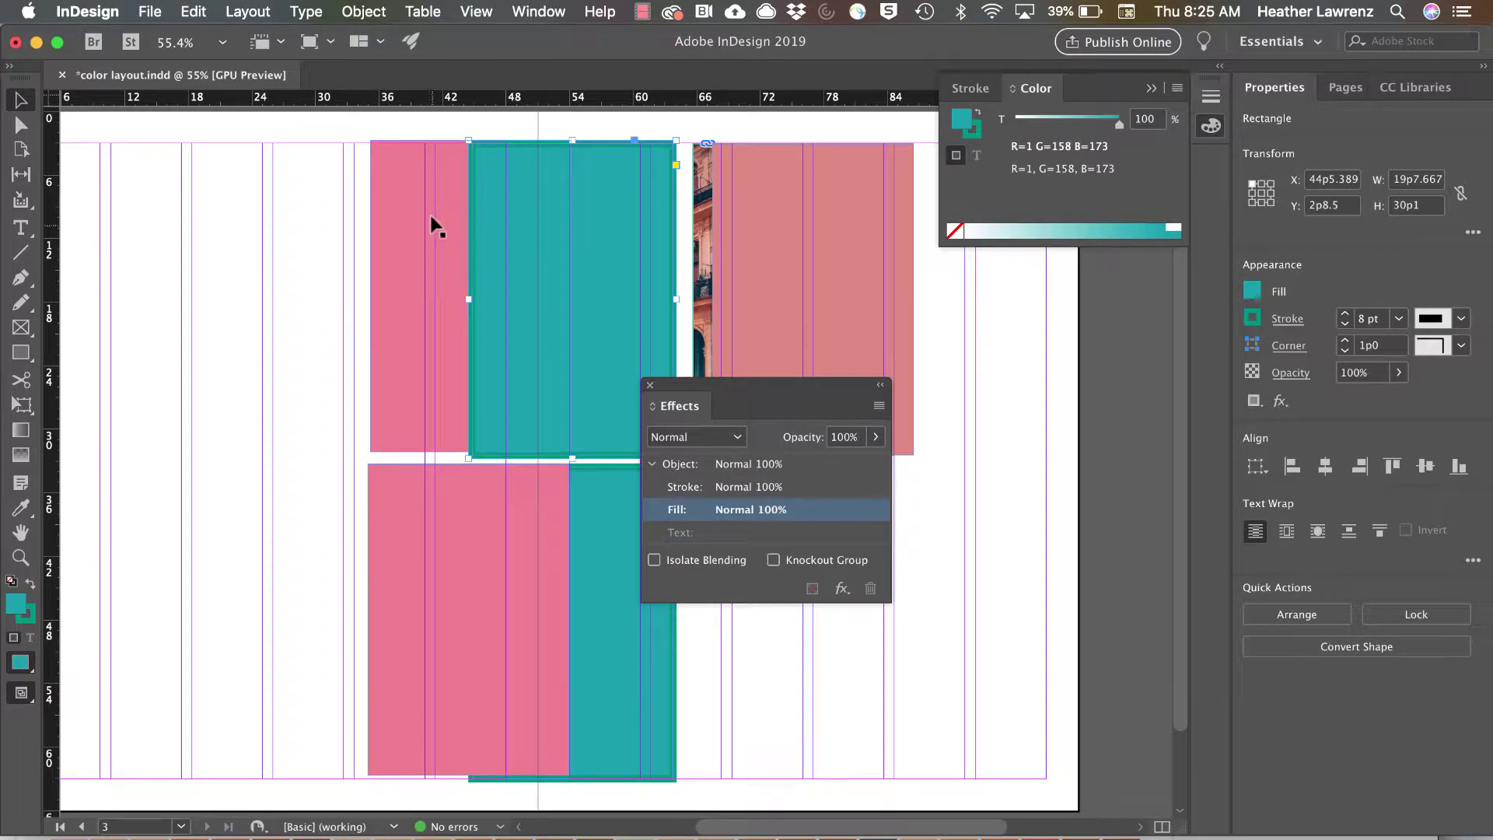
Add the pink rectangle to the selection alongside the upper teal rectangle
left_click(455, 302, "shift")
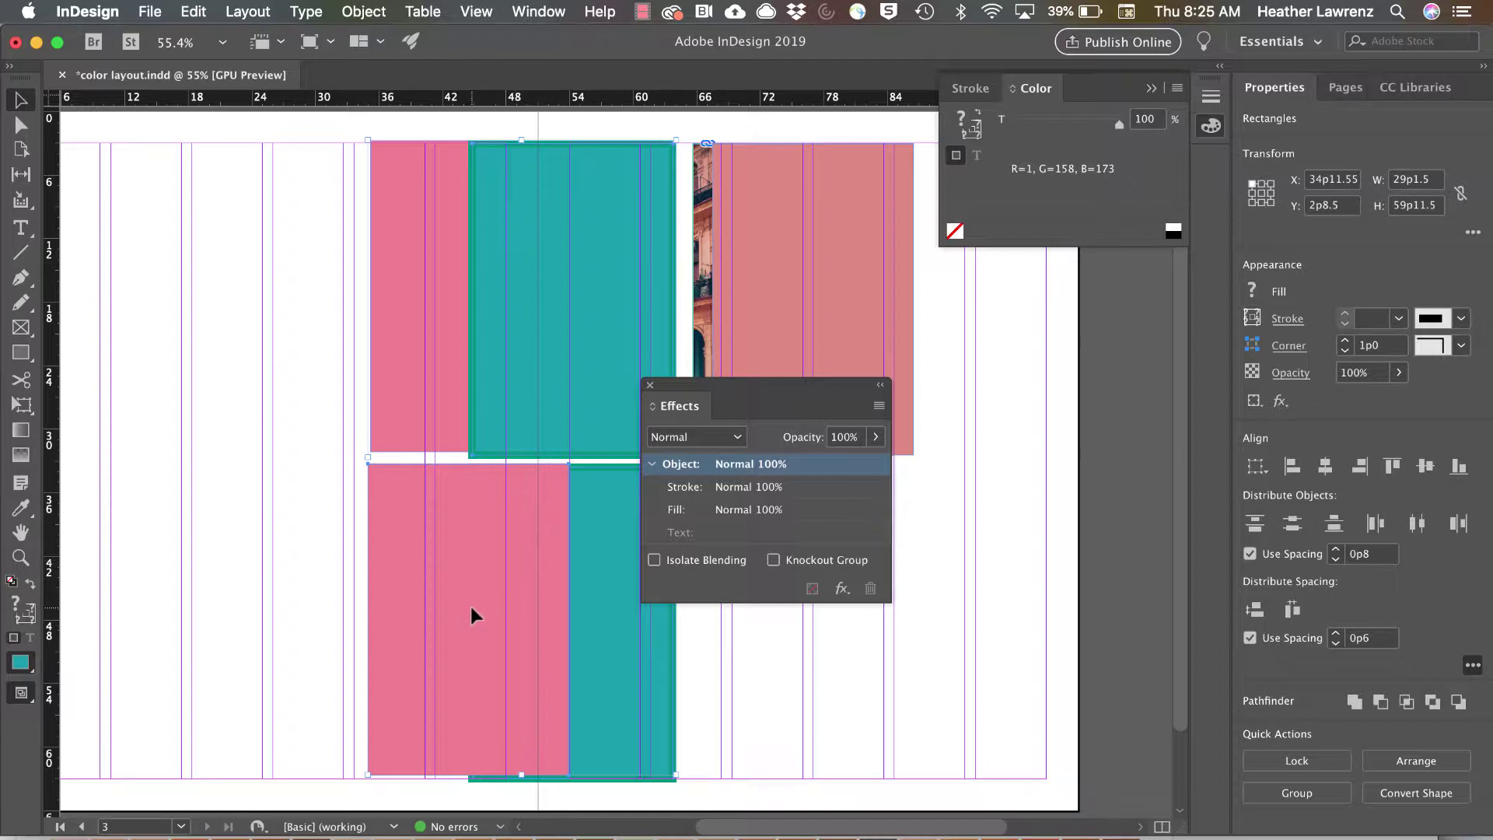
Try Multiply, Screen and Overlay blending on the selected rectangles, finishing on Soft Light
left_click(703, 440)
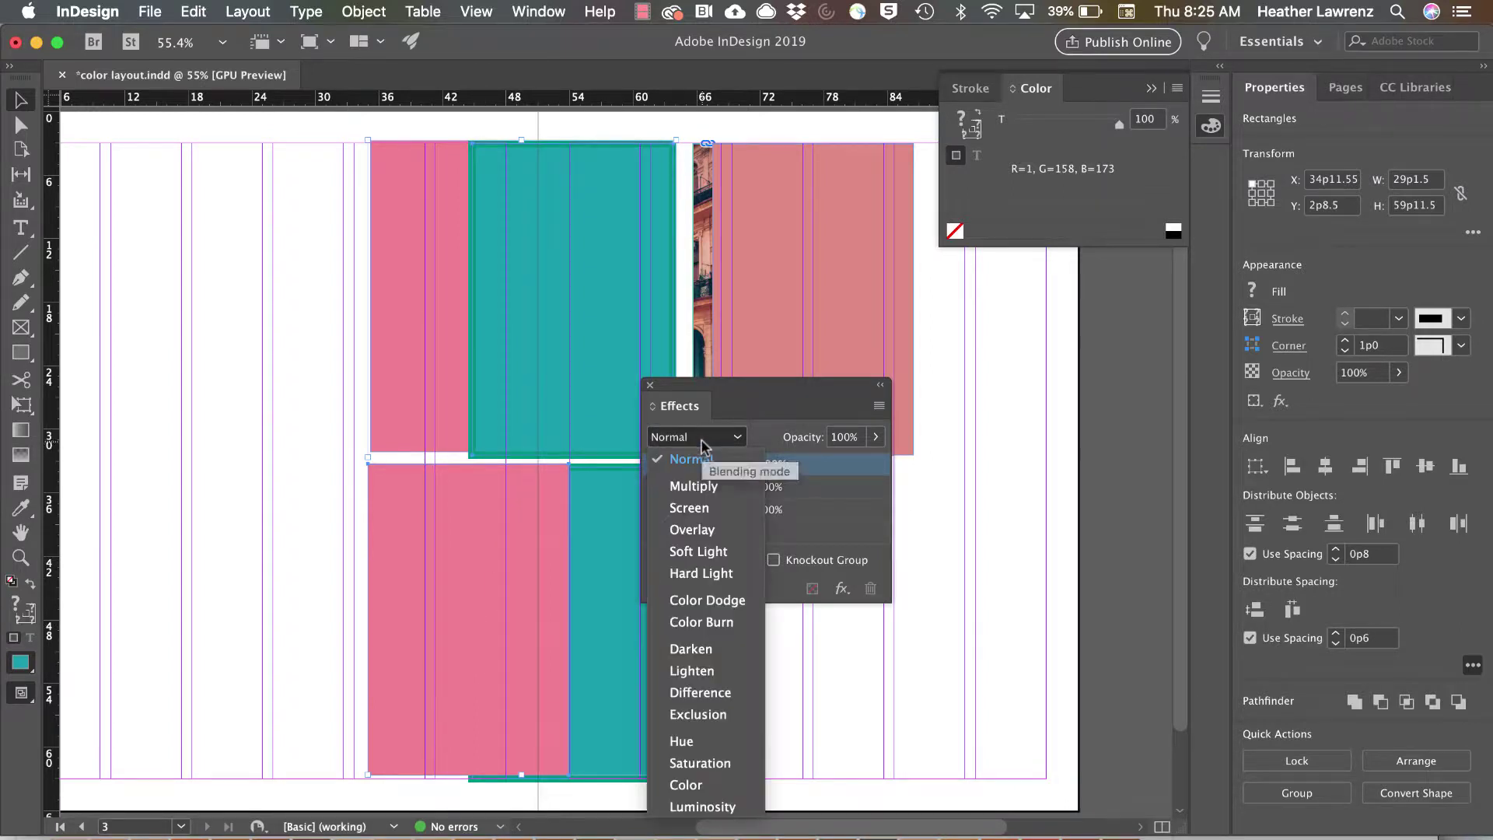
left_click(694, 486)
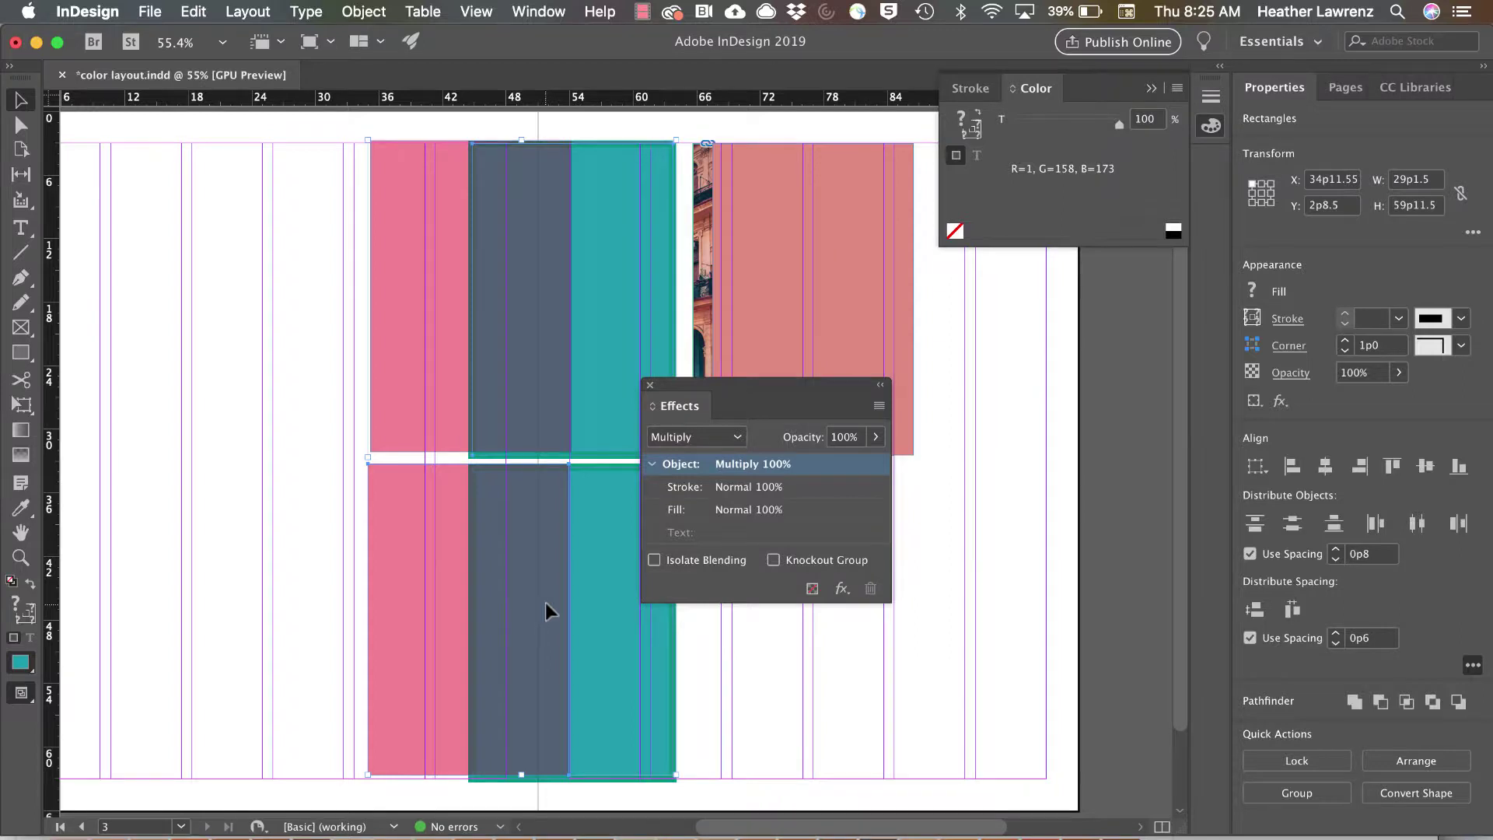
left_click(733, 436)
left_click(689, 508)
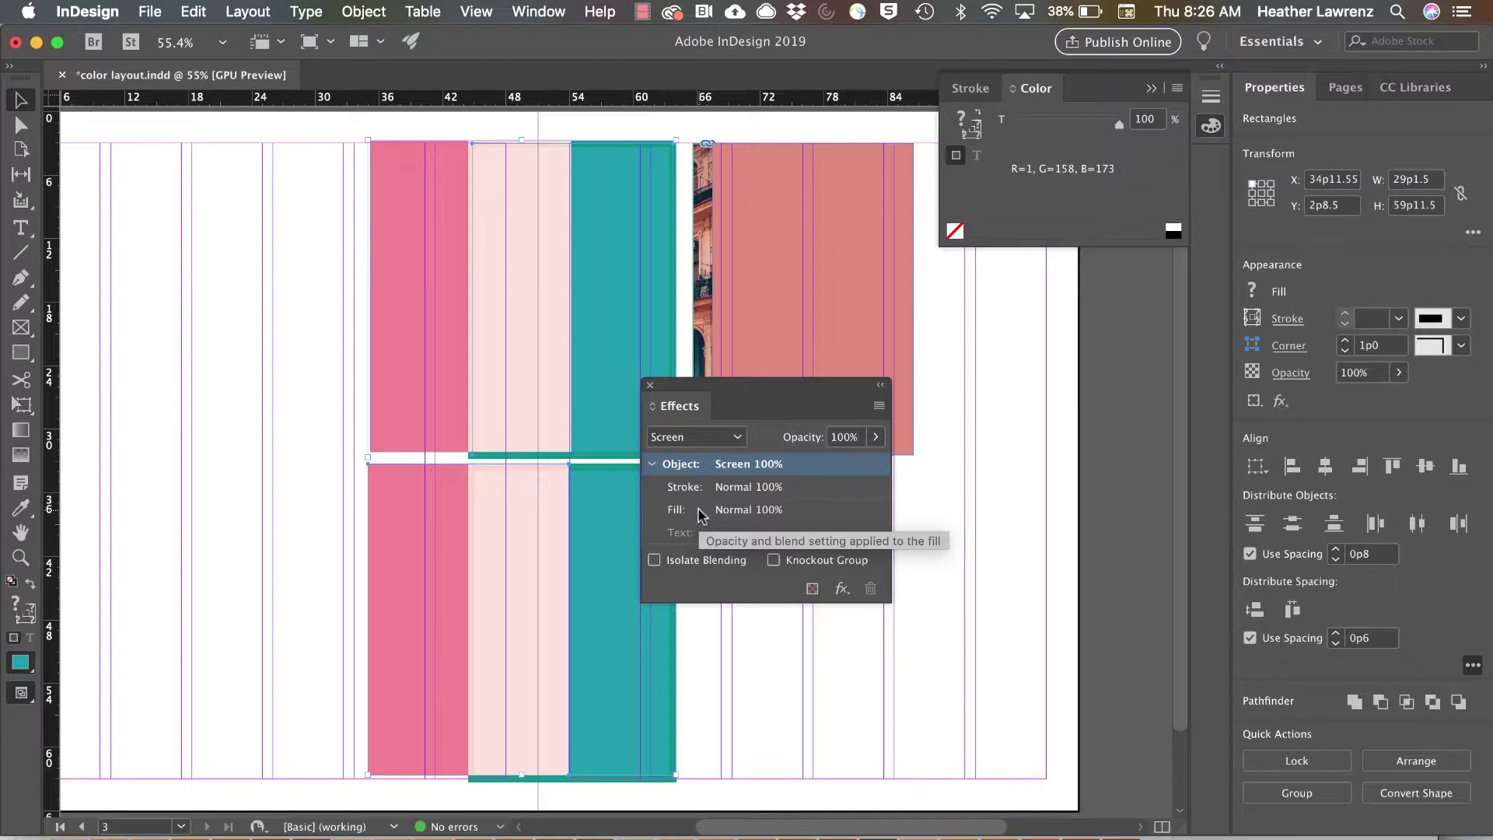
left_click(700, 436)
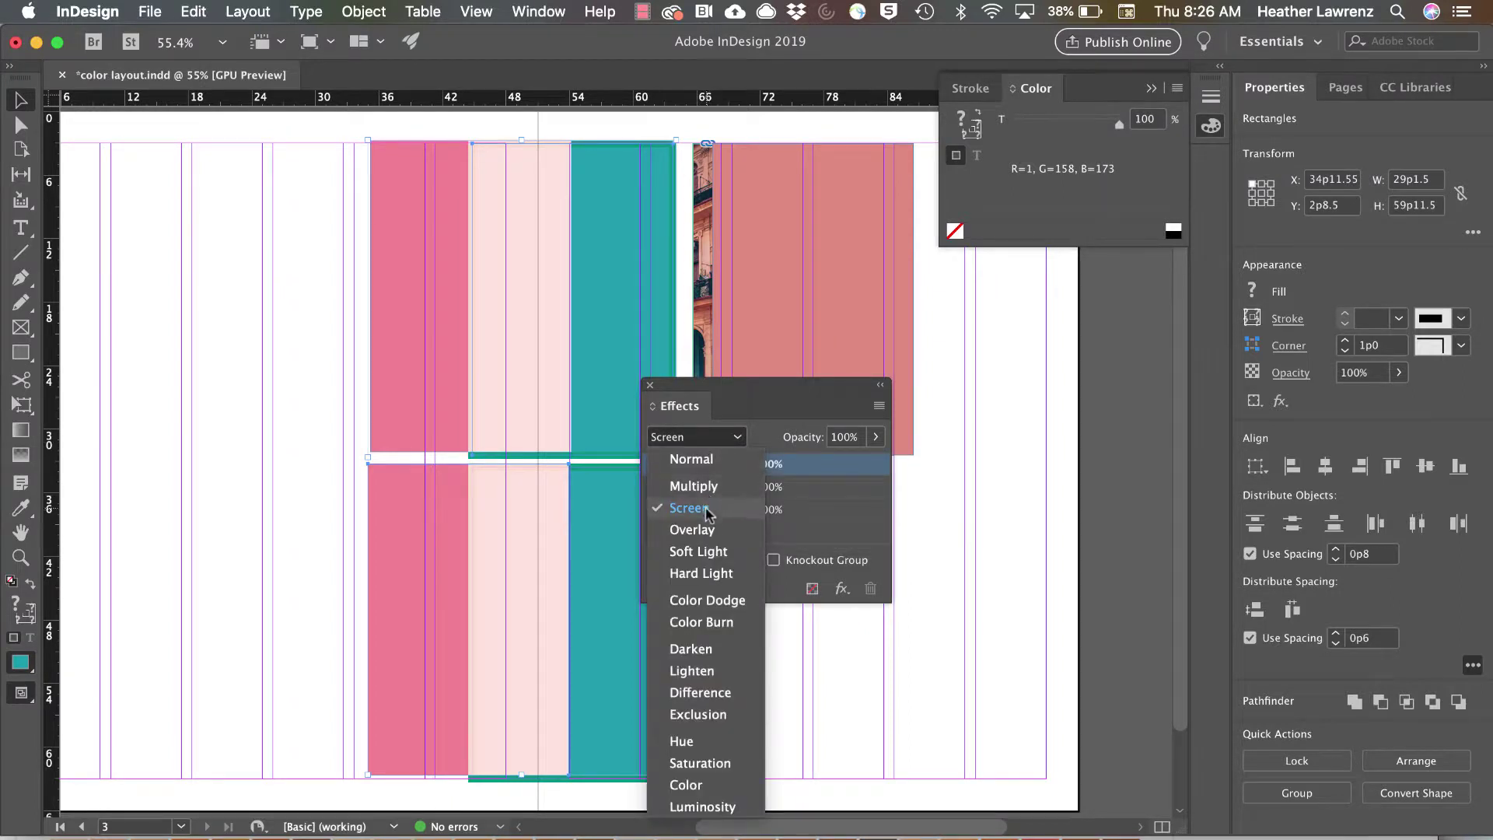
left_click(691, 530)
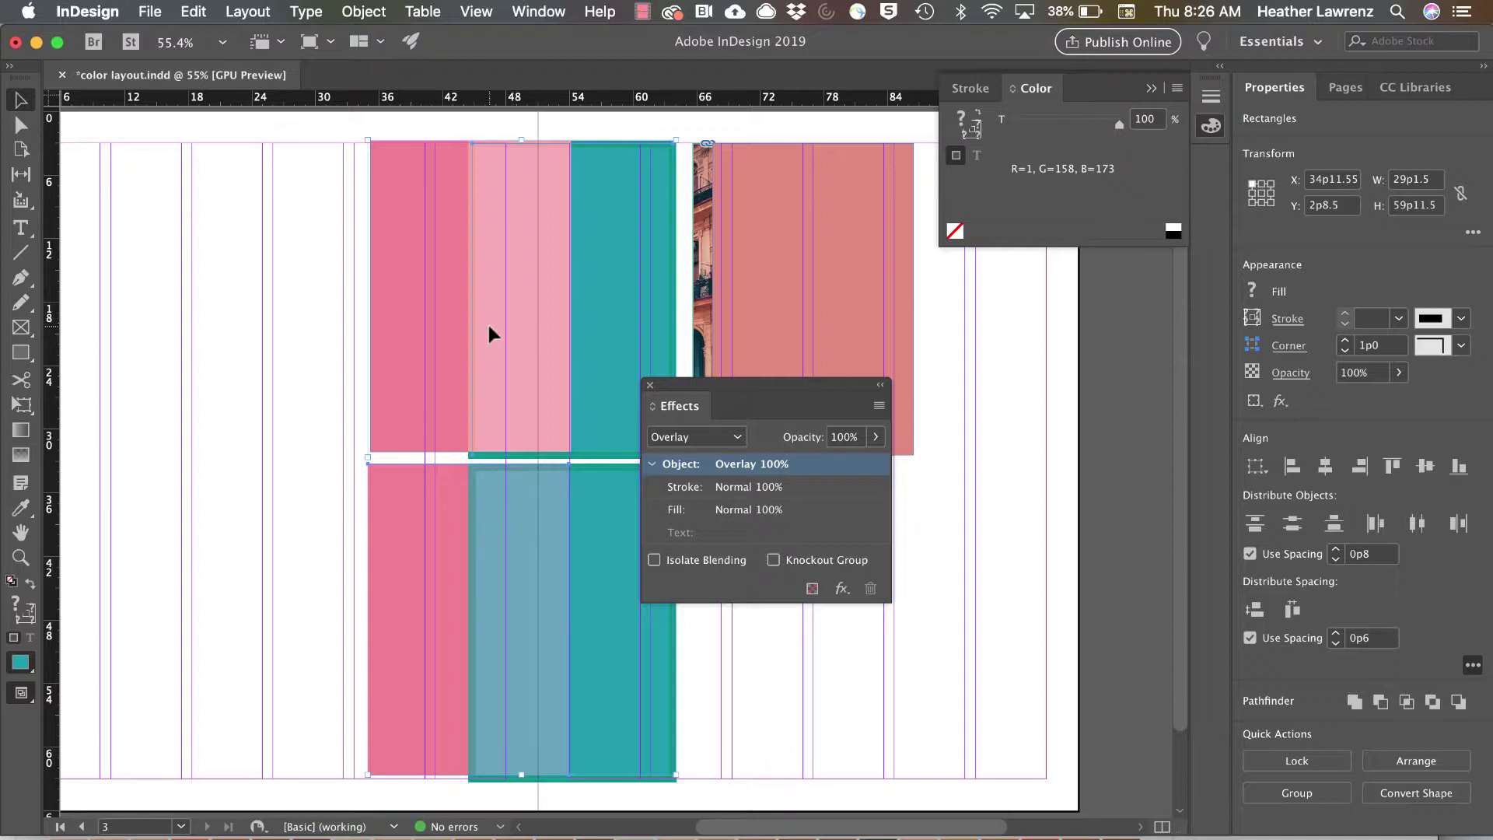
left_click(696, 436)
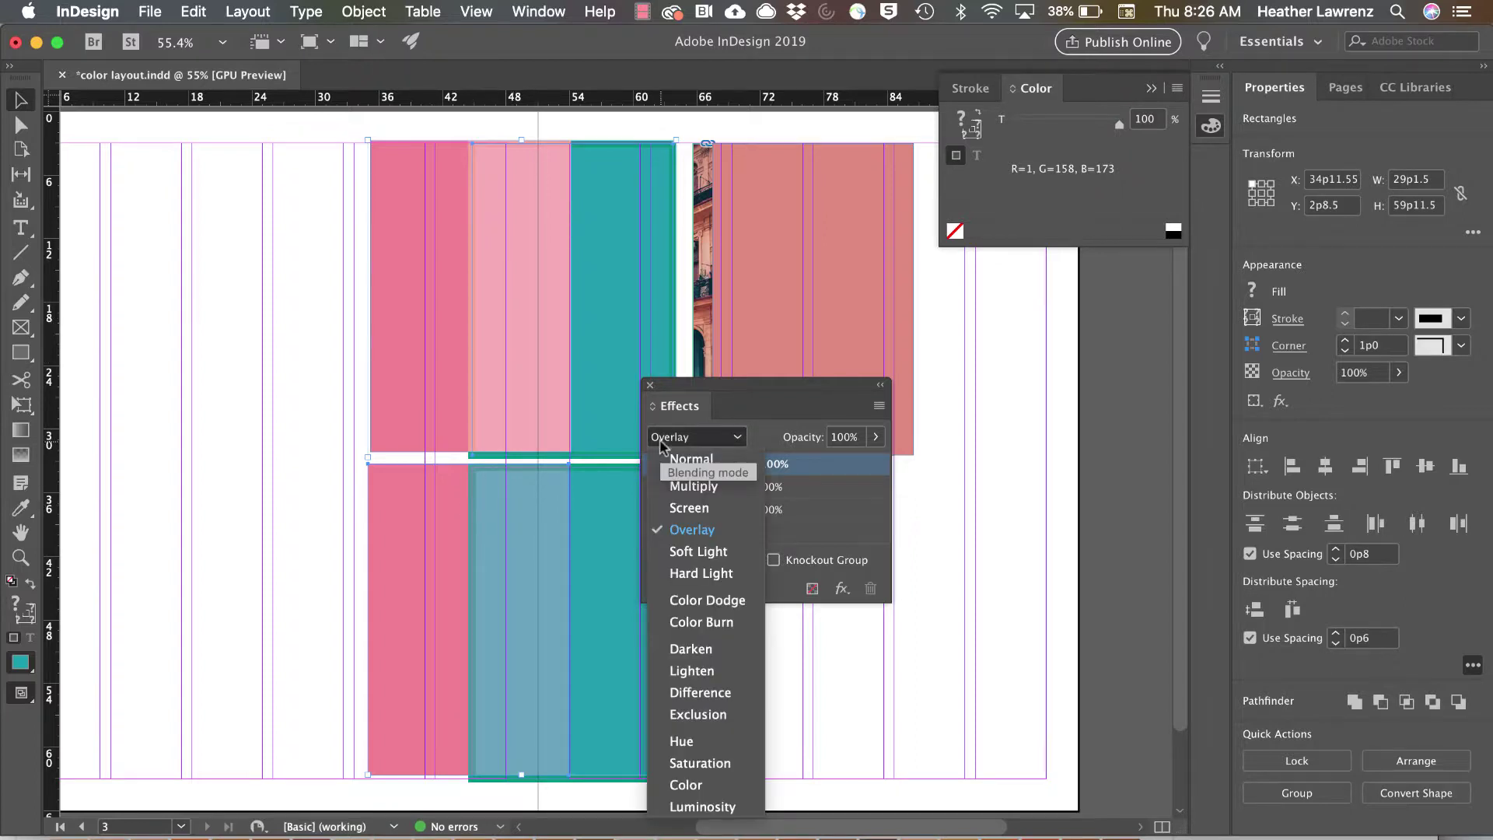
left_click(673, 552)
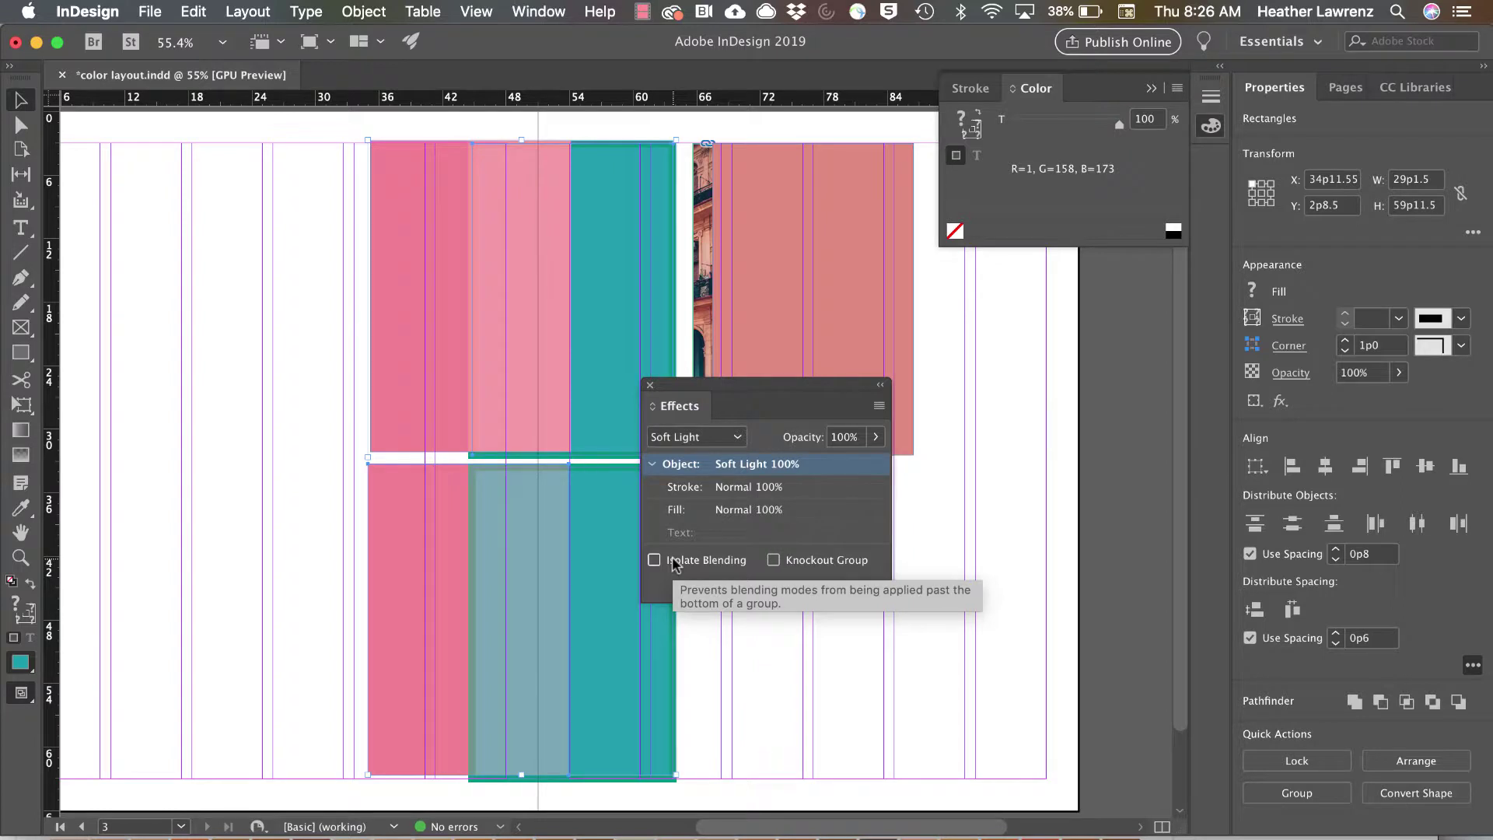
Cycle the blend mode through Color Burn, Darken, Lighten and Hue, ending on Saturation at 100%
left_click(702, 440)
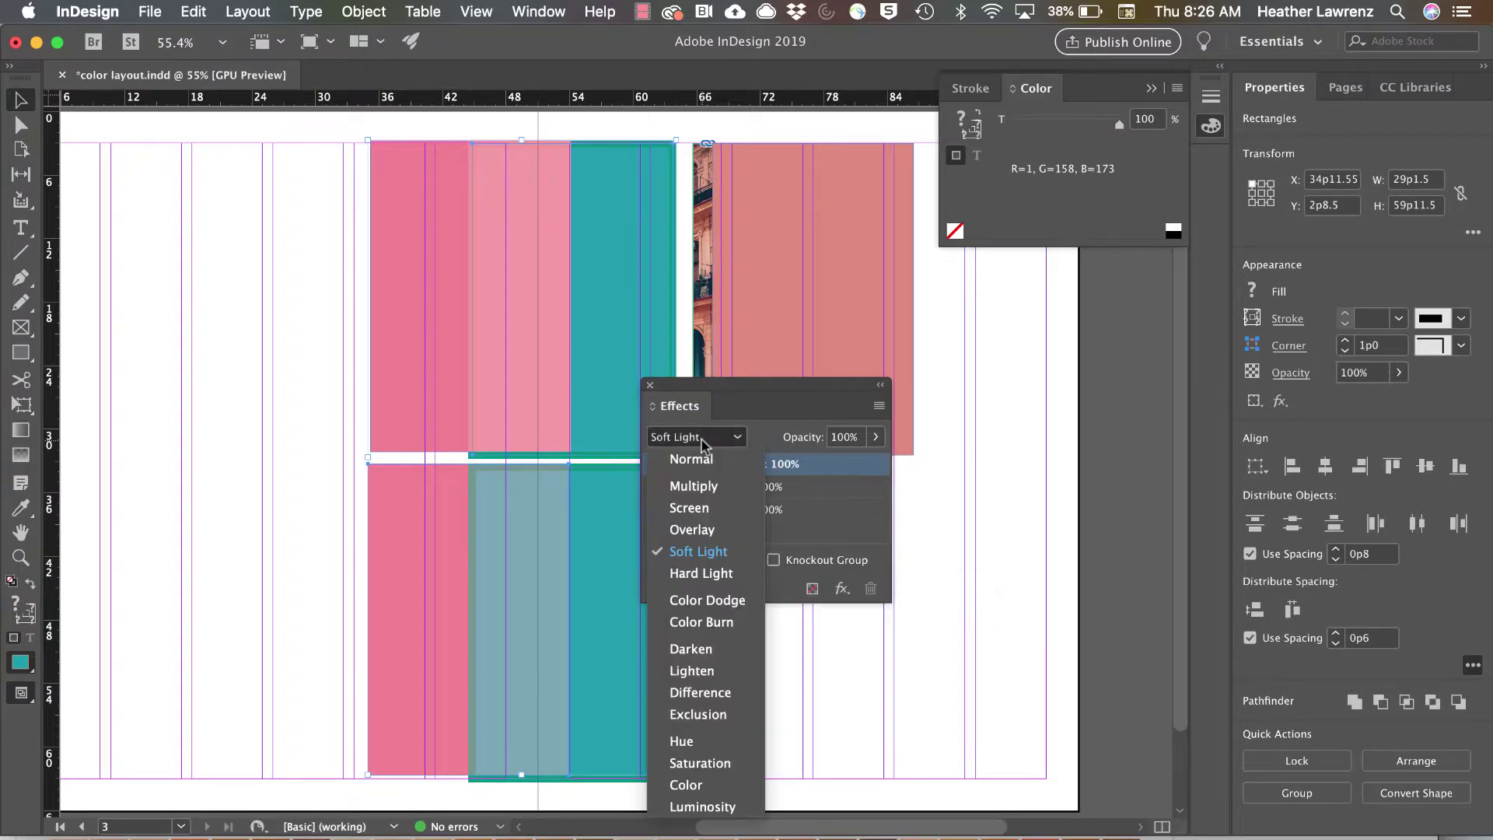
left_click(709, 622)
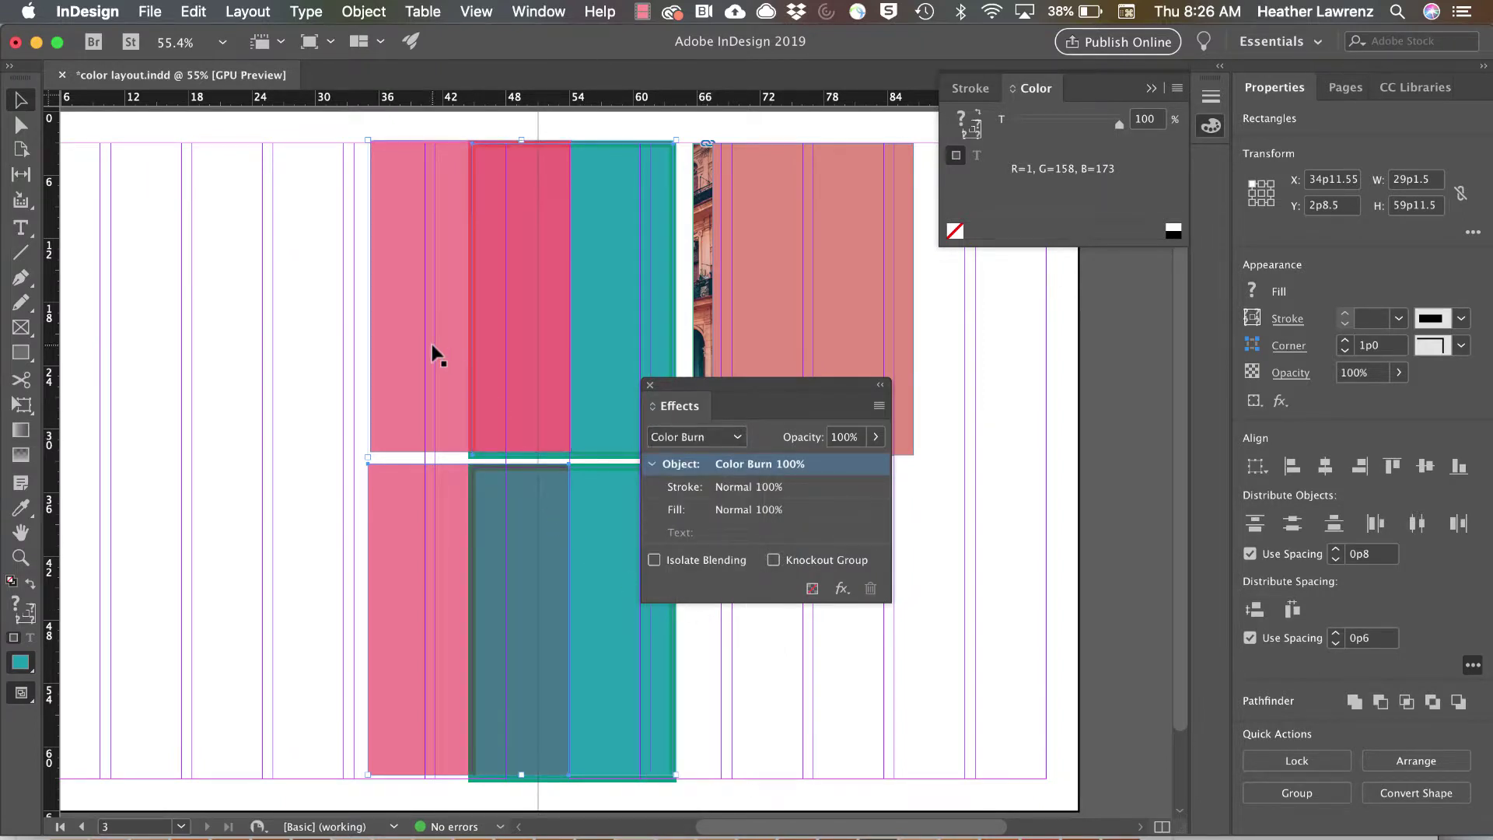
left_click(696, 437)
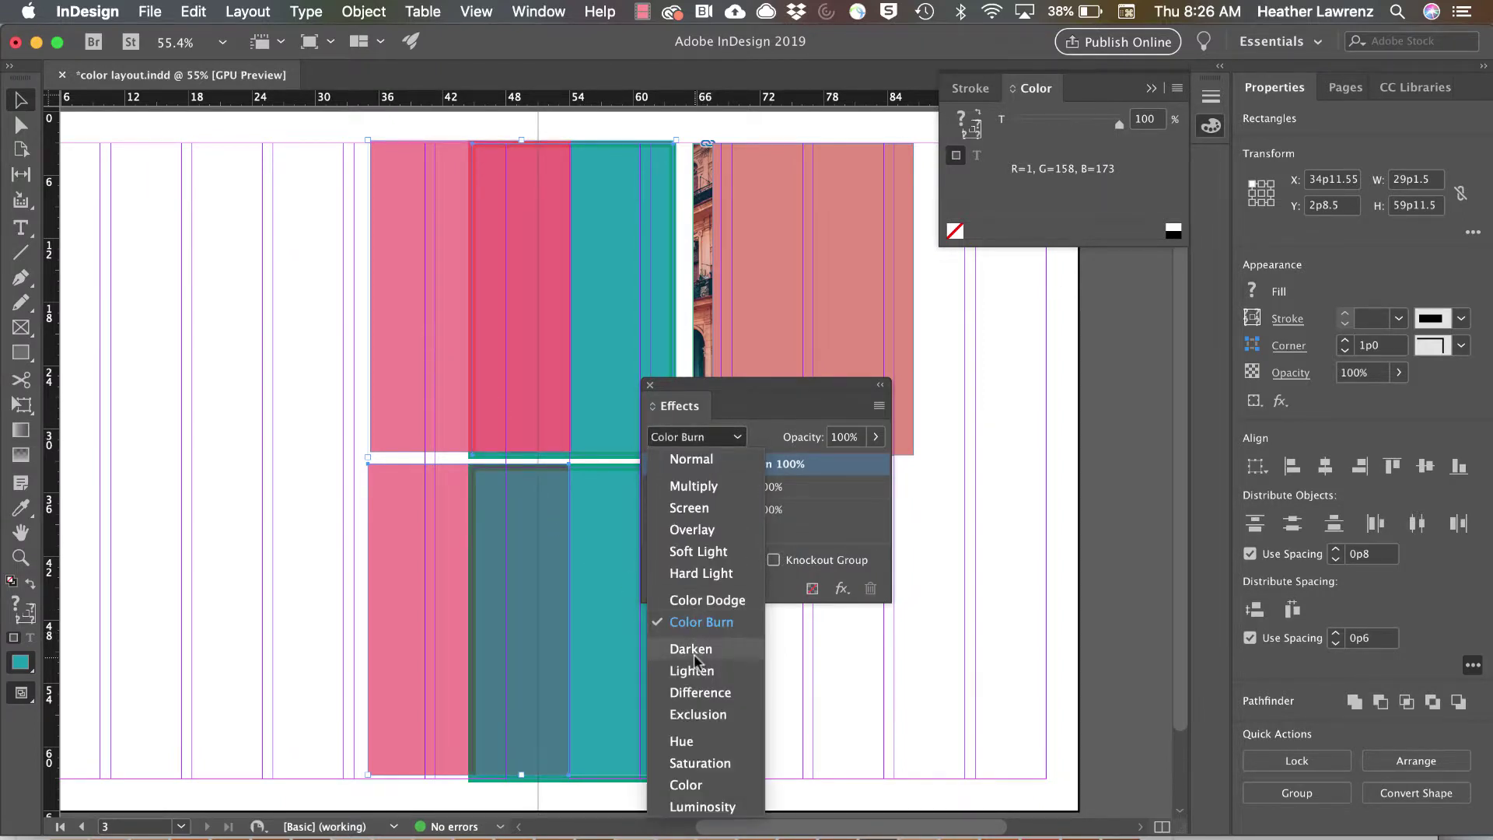
left_click(691, 648)
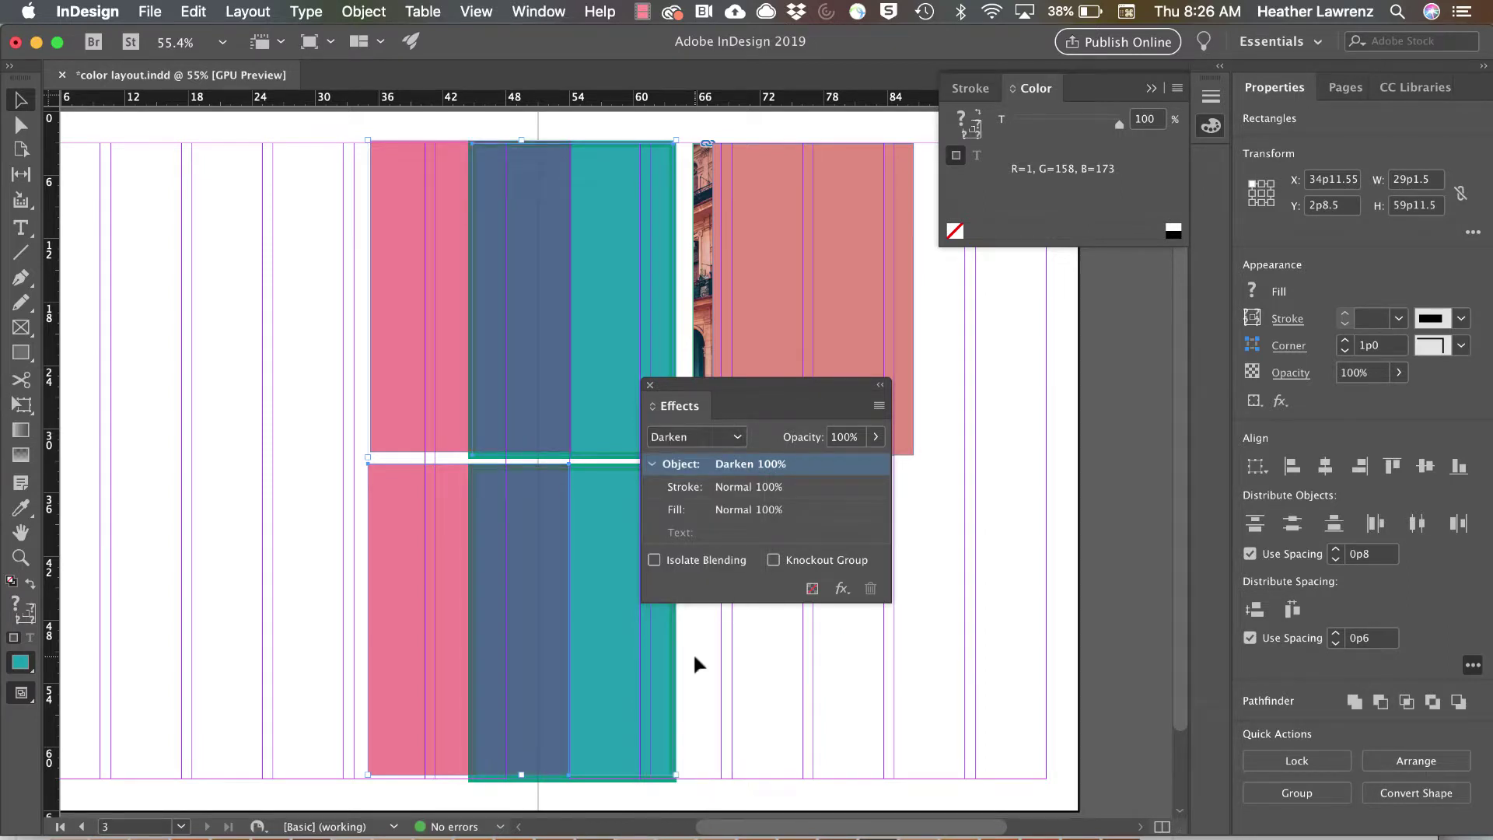
left_click(696, 437)
left_click(704, 675)
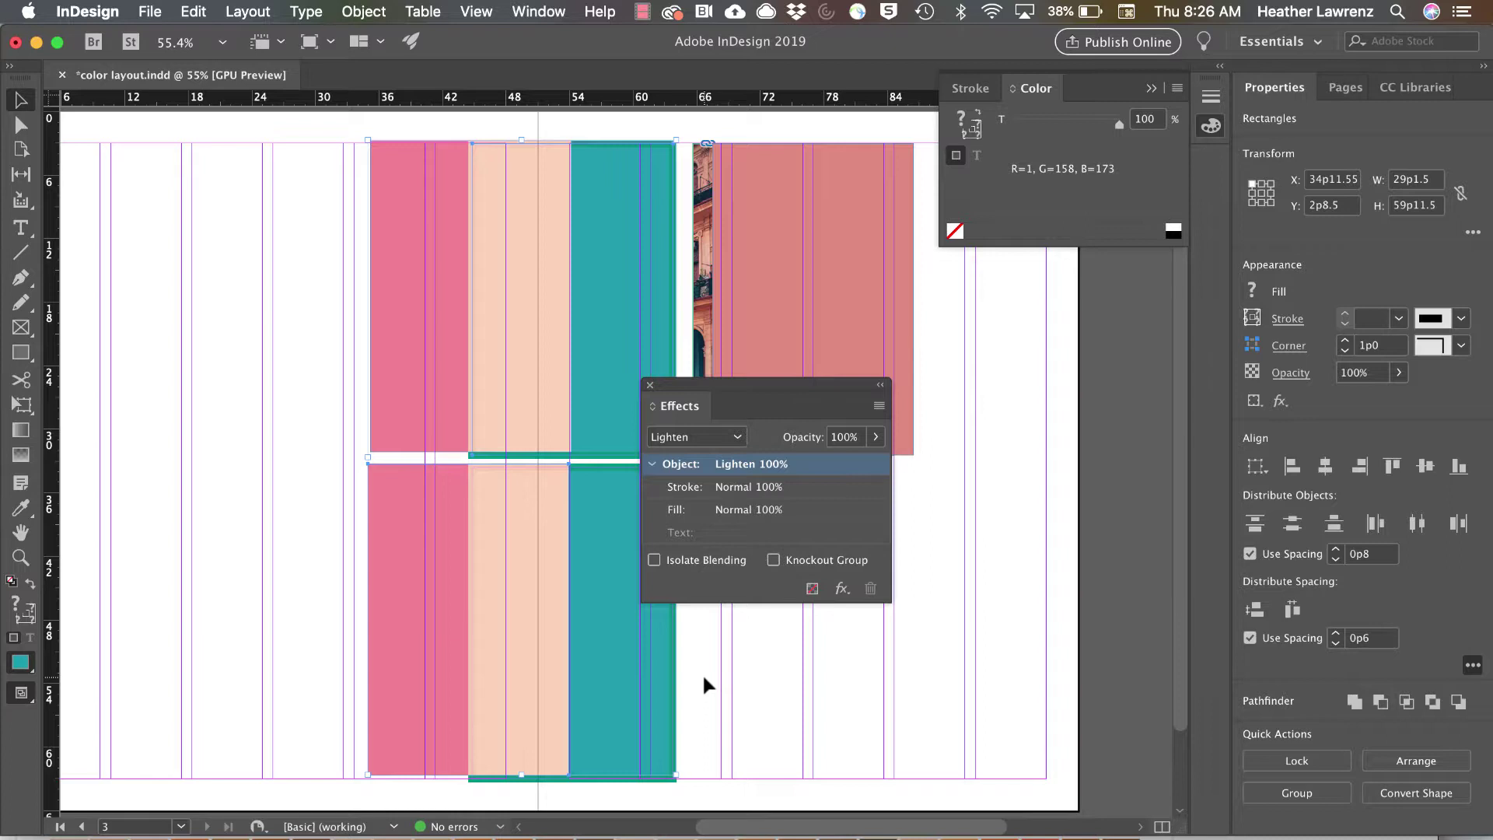
left_click(731, 438)
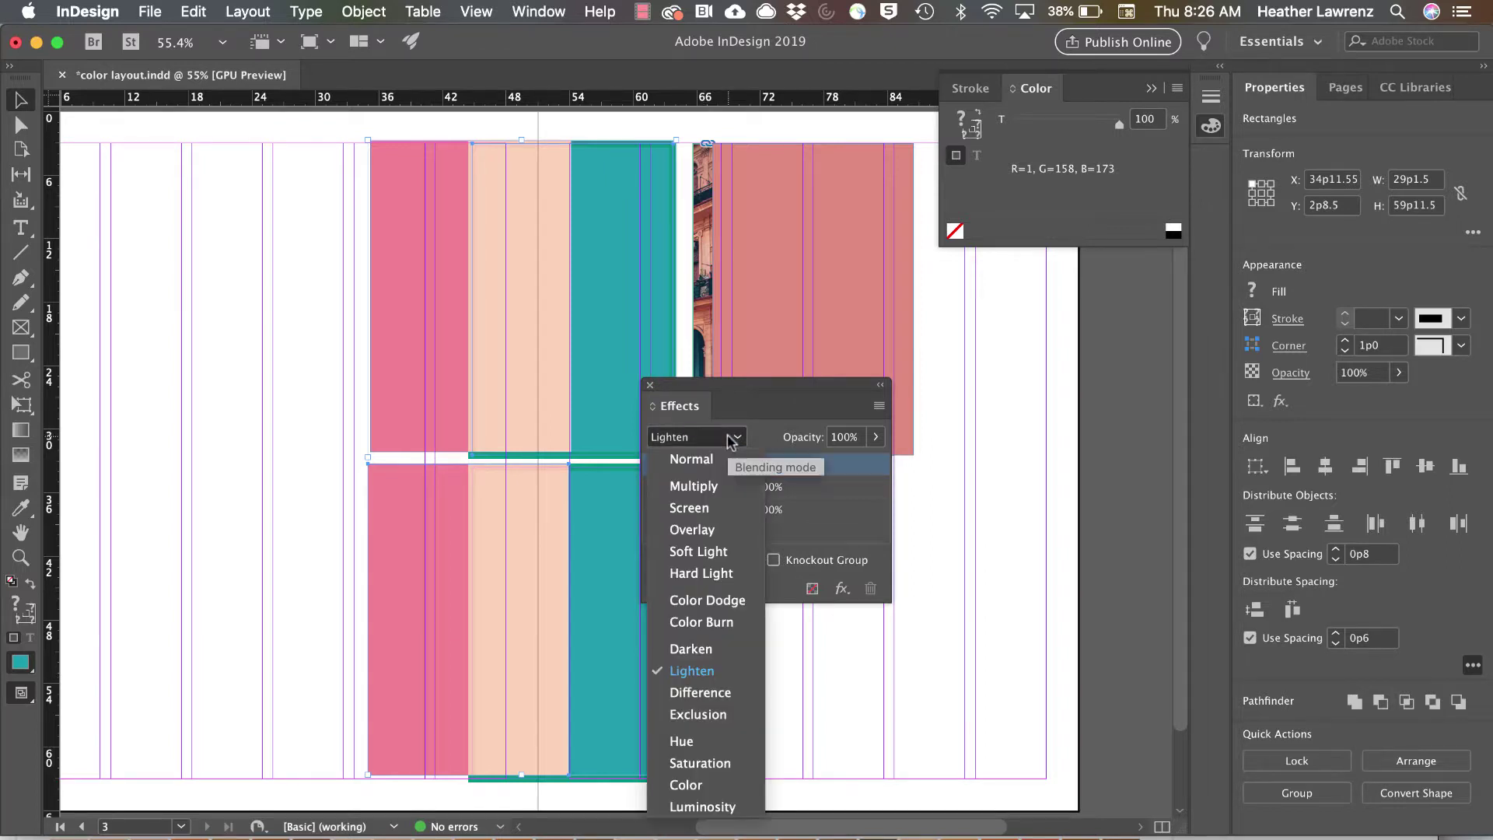
left_click(697, 742)
left_click(696, 437)
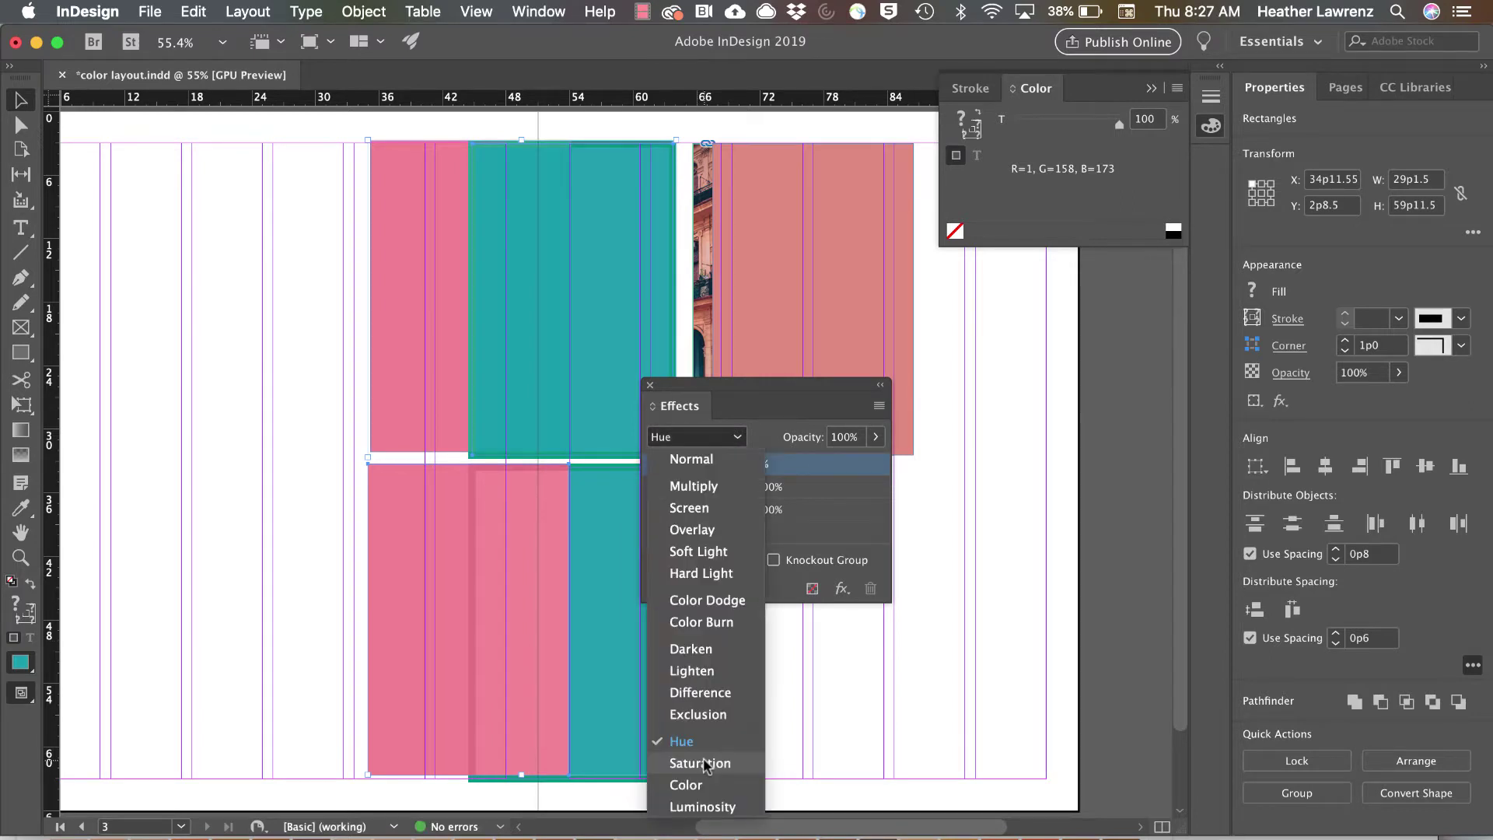
left_click(700, 762)
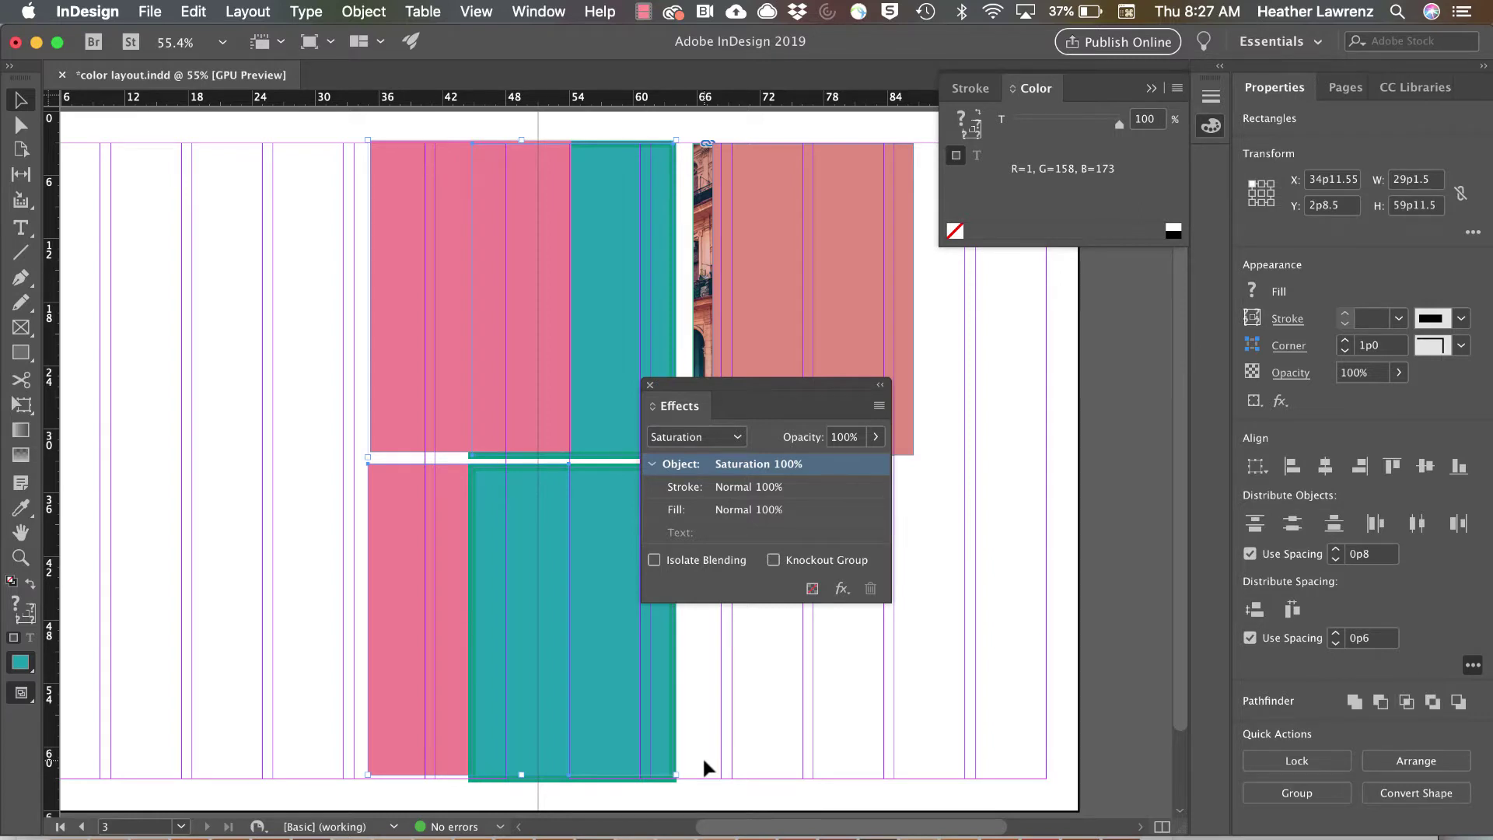
Nudge the right pink rectangle slightly, then select the lower pink rectangle and open the fx effects list
left_click(755, 734)
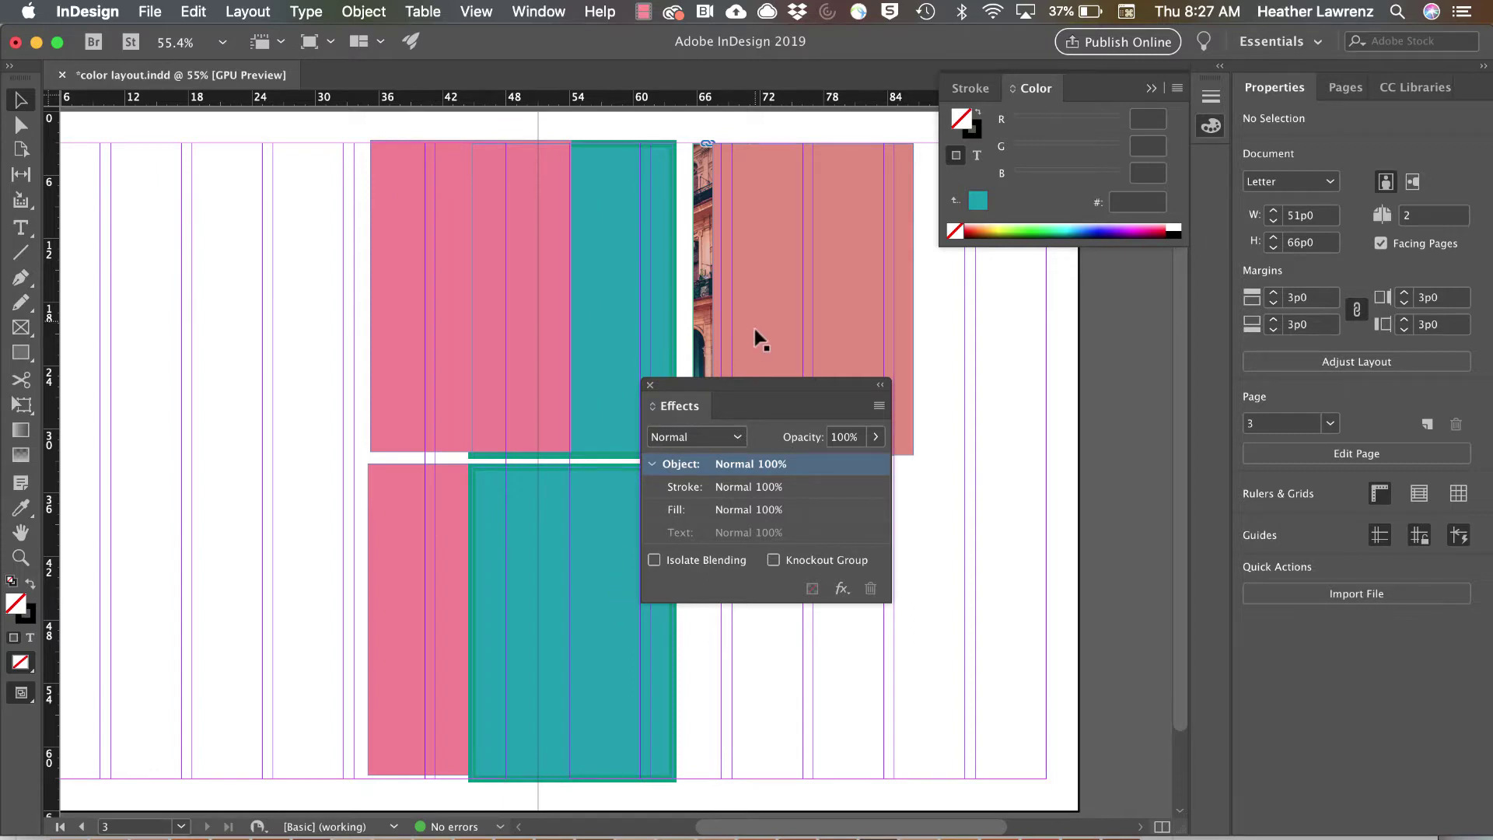
left_click(766, 222)
mouse_move(764, 218)
left_mouse_down()
mouse_move(744, 231)
mouse_move(811, 305)
mouse_move(748, 225)
left_mouse_up()
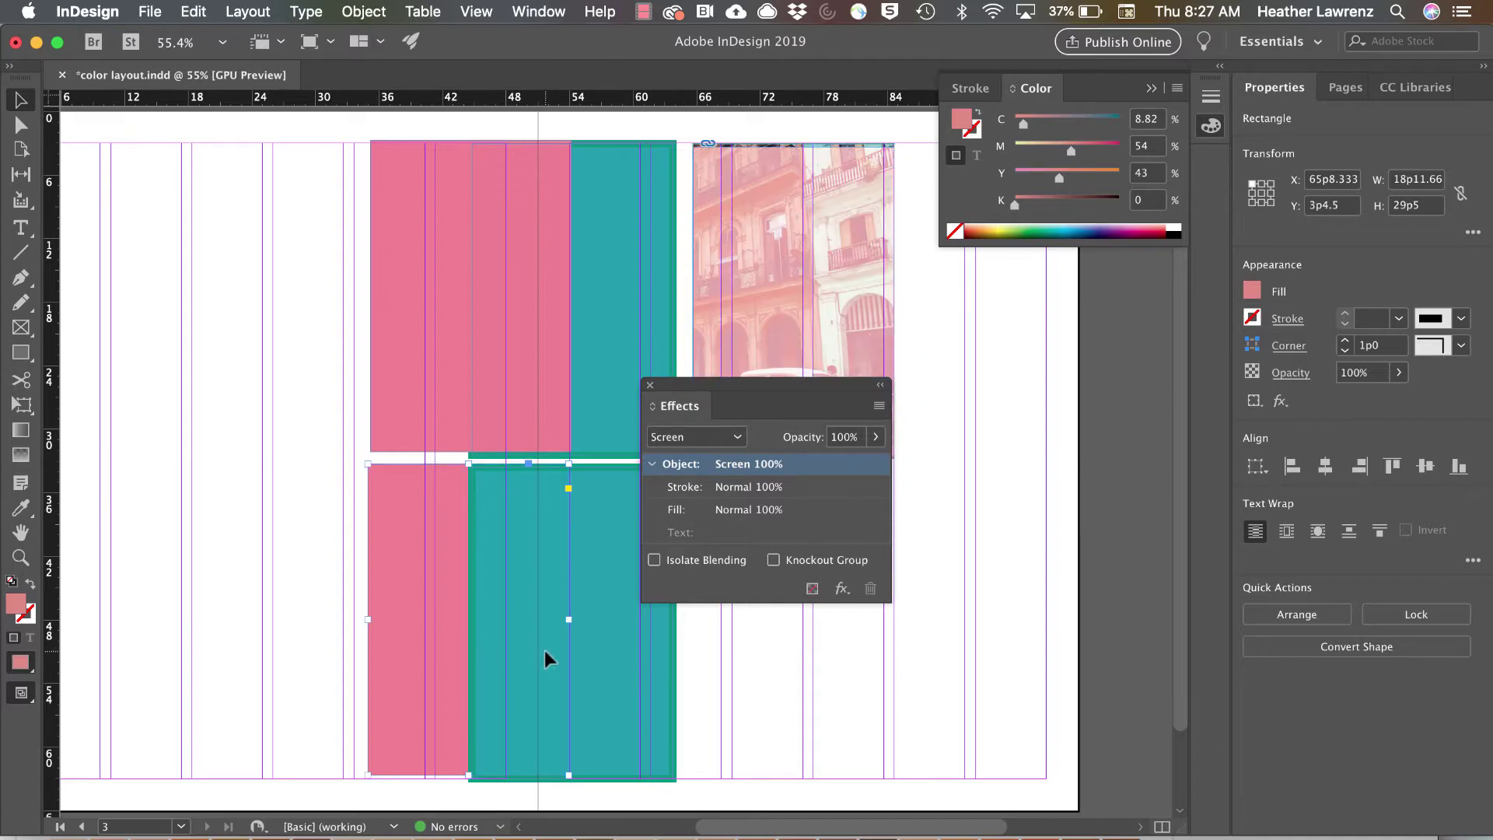
left_click(545, 650)
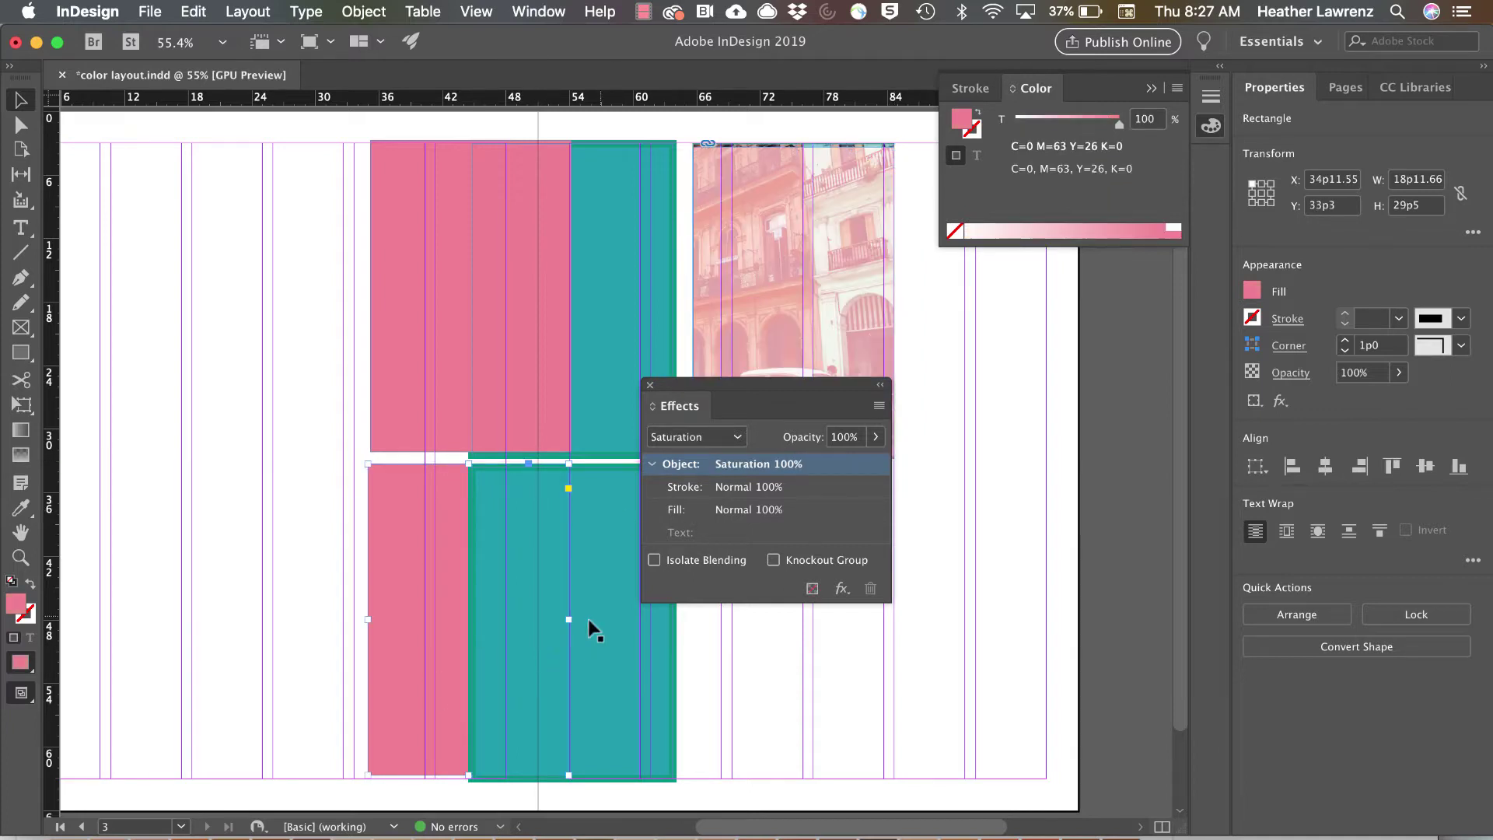
left_click(842, 590)
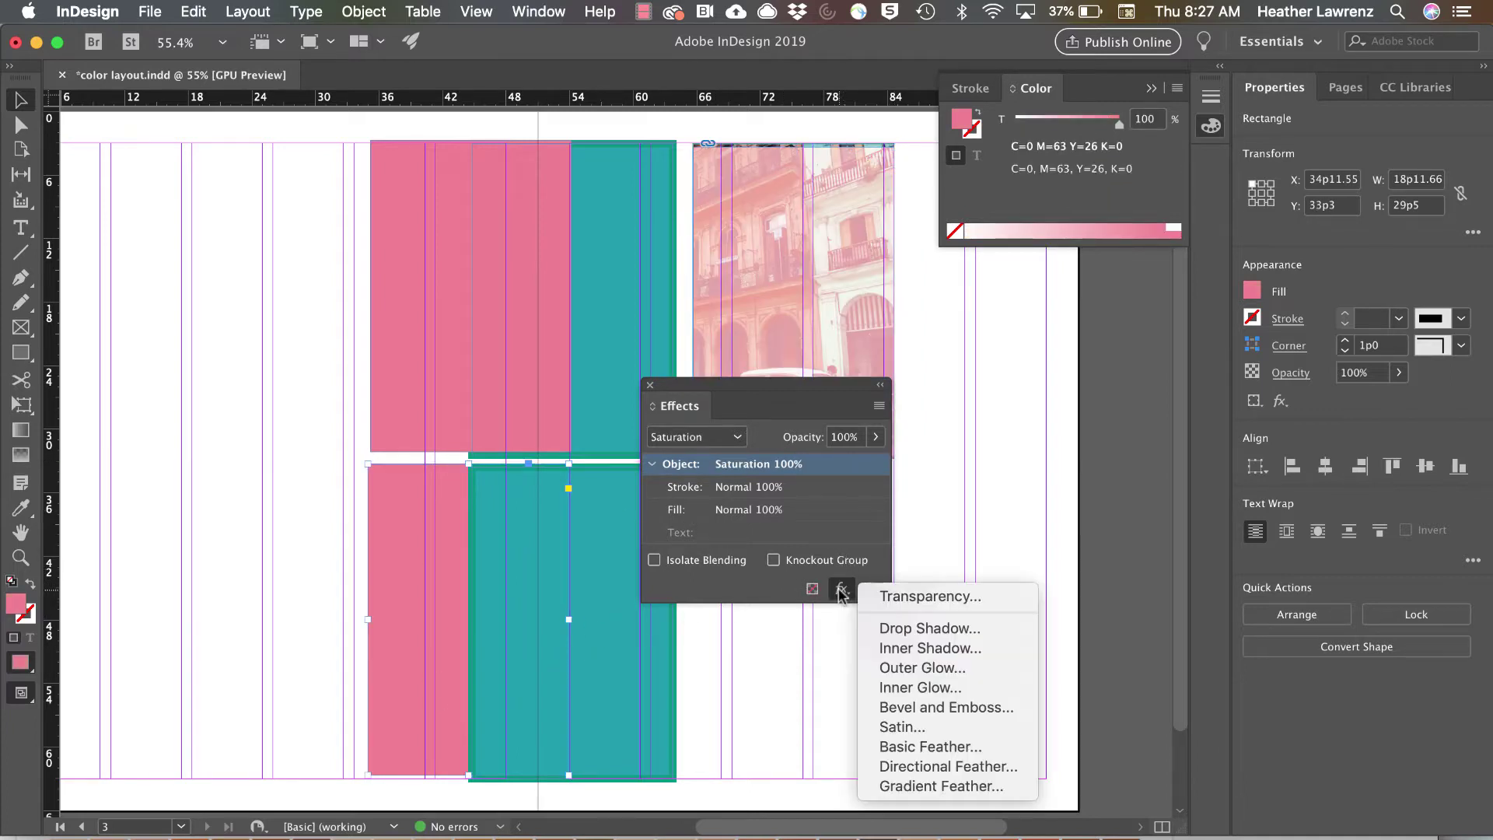
Preview a Drop Shadow on the lower pink rectangle, then cancel it so no shadow is applied
left_click(954, 622)
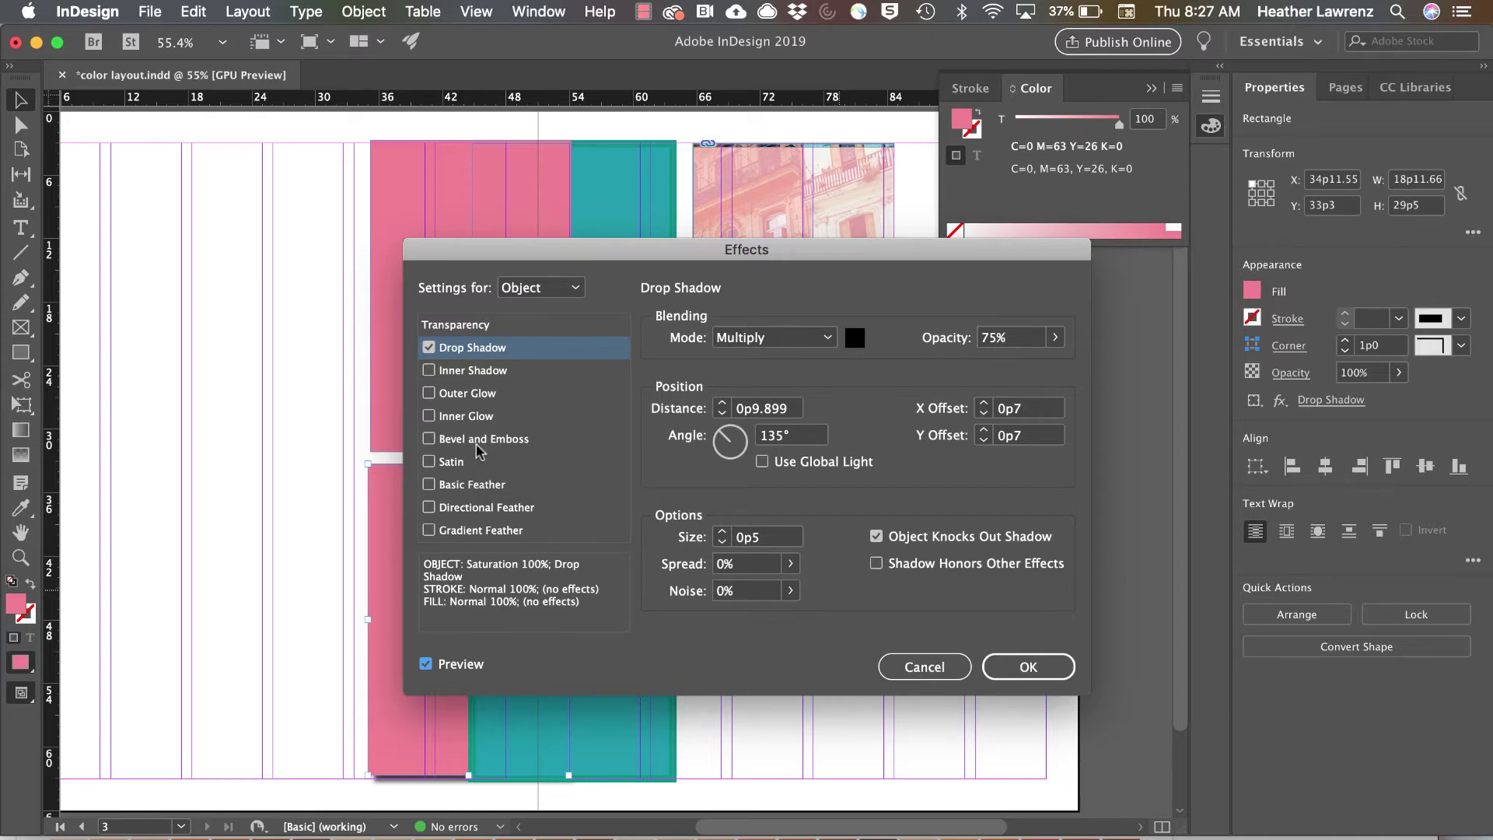
left_click(910, 663)
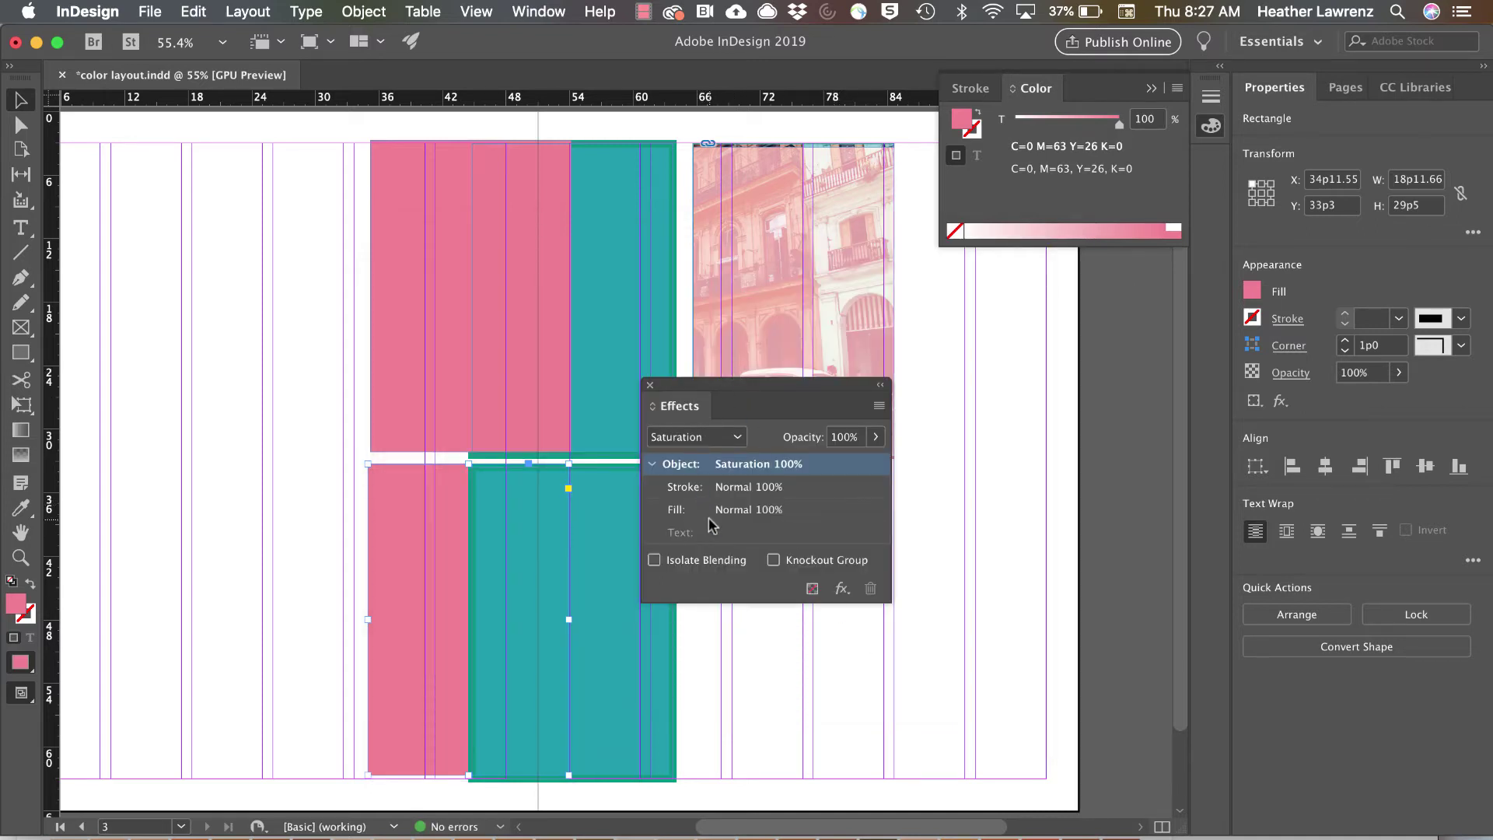